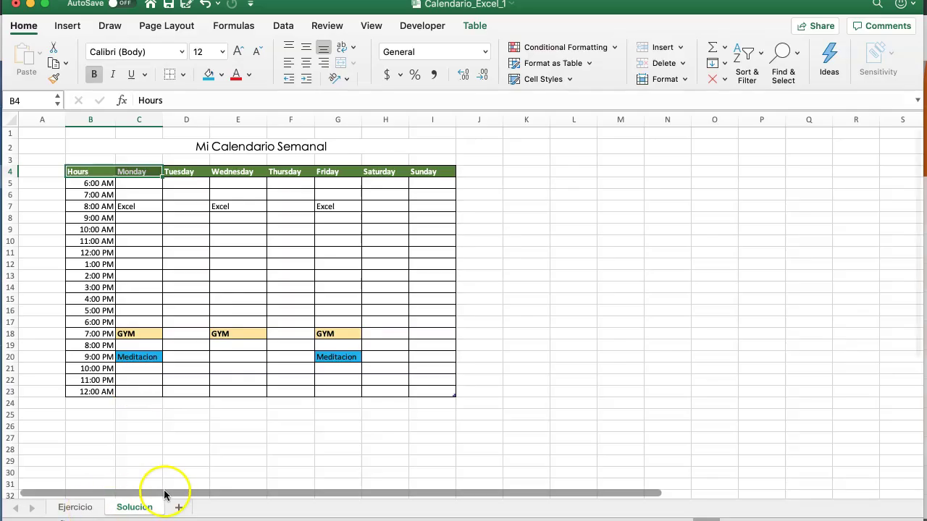
Fill row 5 with the weekday names Monday through Sunday.
click(337, 420)
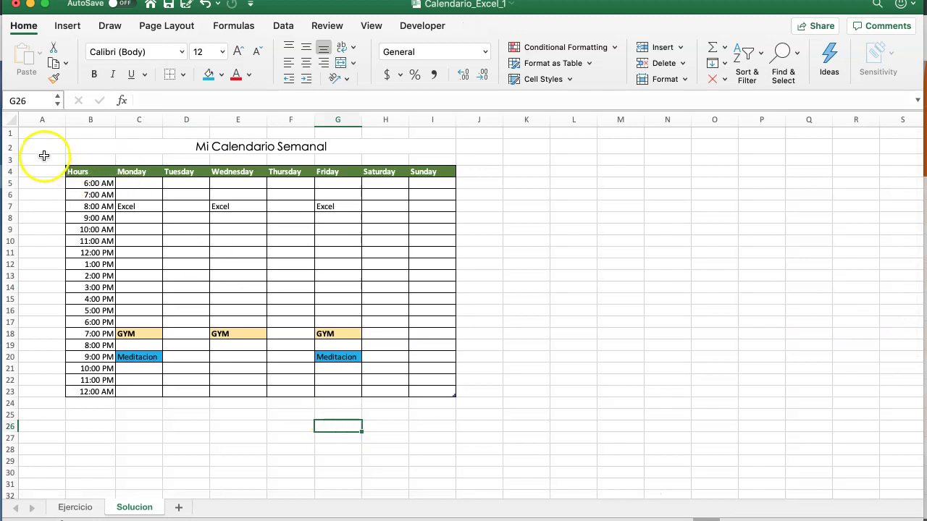
click(95, 151)
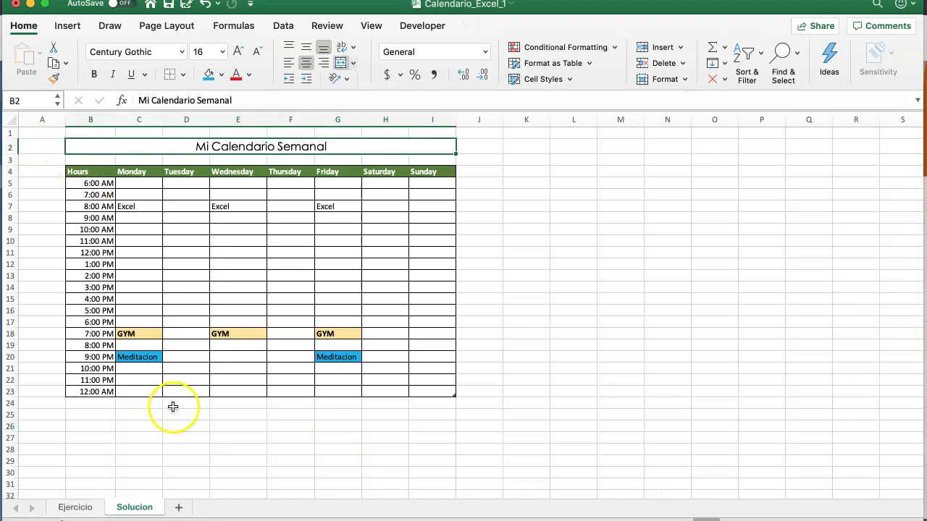
click(134, 473)
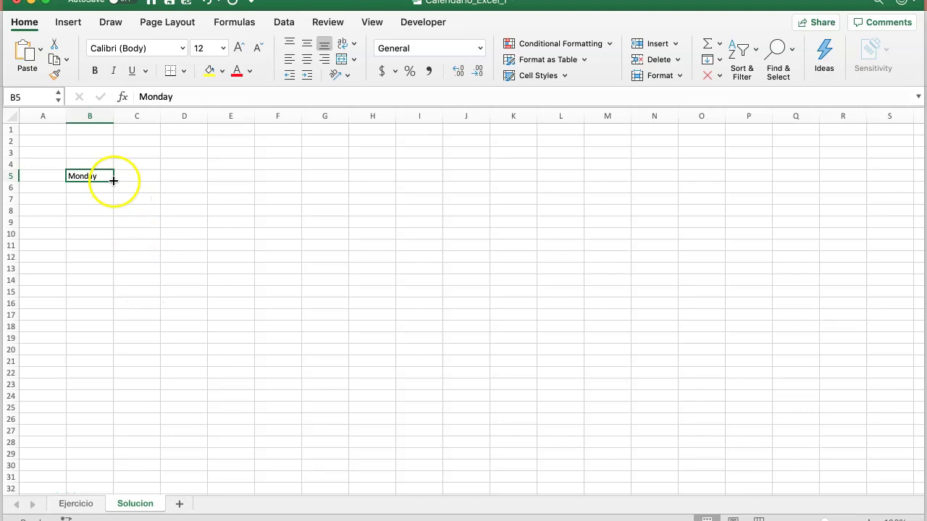
drag(117, 188, 390, 188)
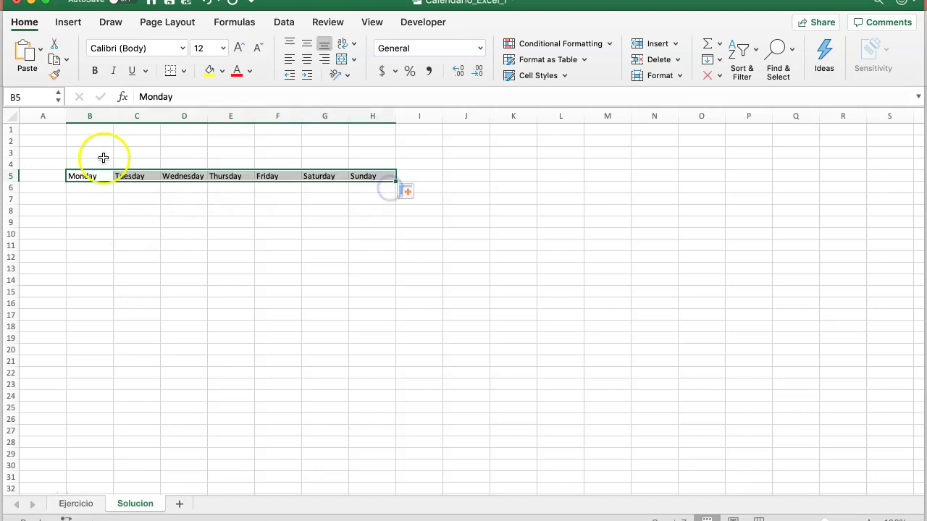
click(37, 187)
Label A5 'Hours', insert a blank column before it, and format B6 as Time.
click(34, 174)
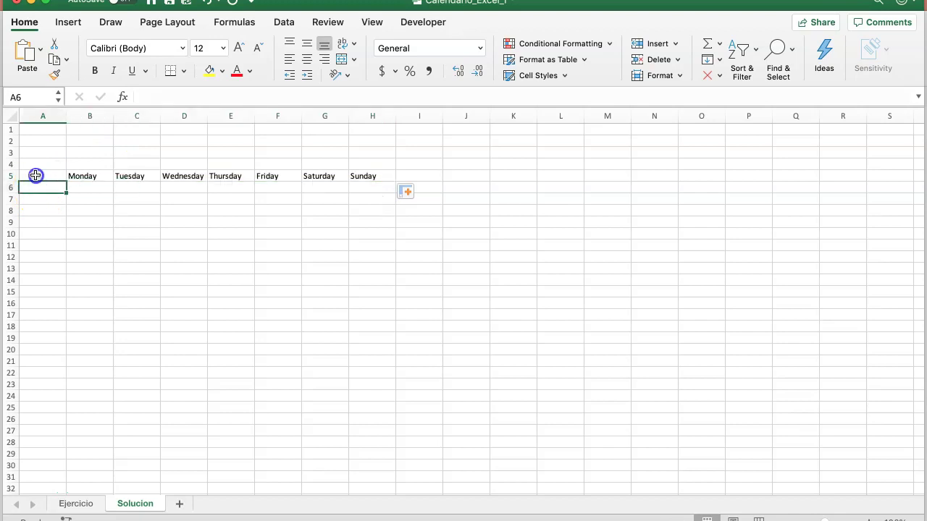
text(Hours)
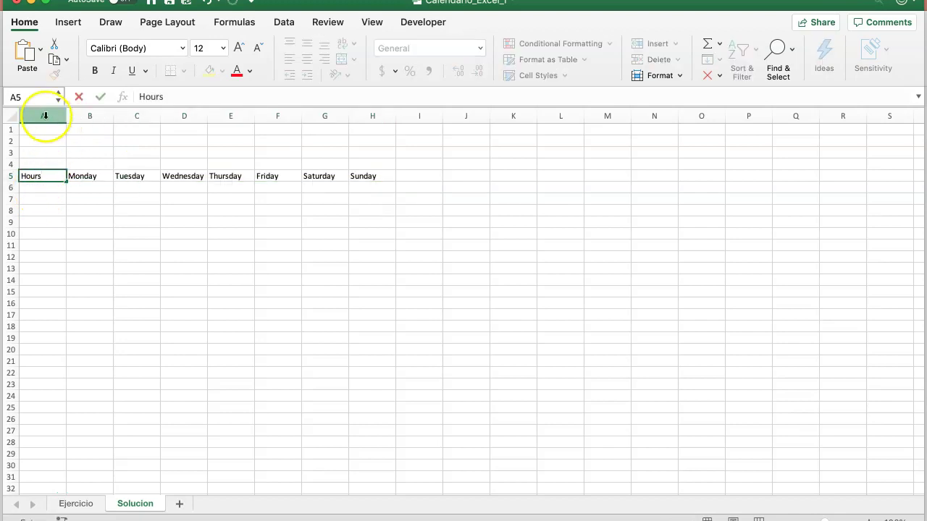
click(45, 116)
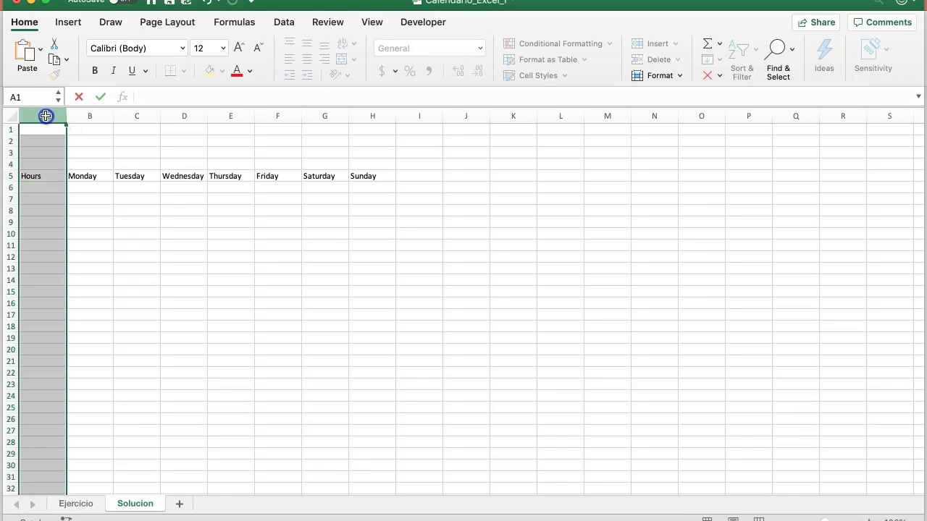
right_click(45, 118)
click(65, 186)
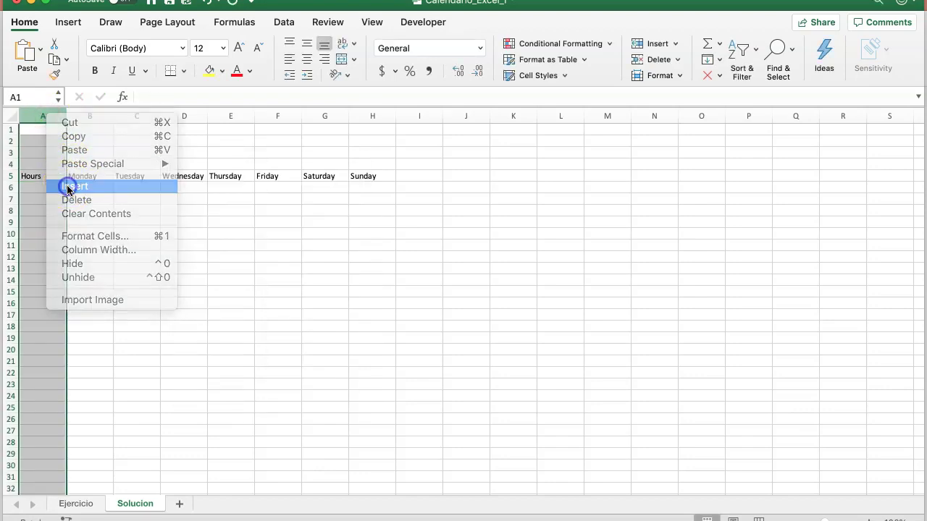
click(89, 188)
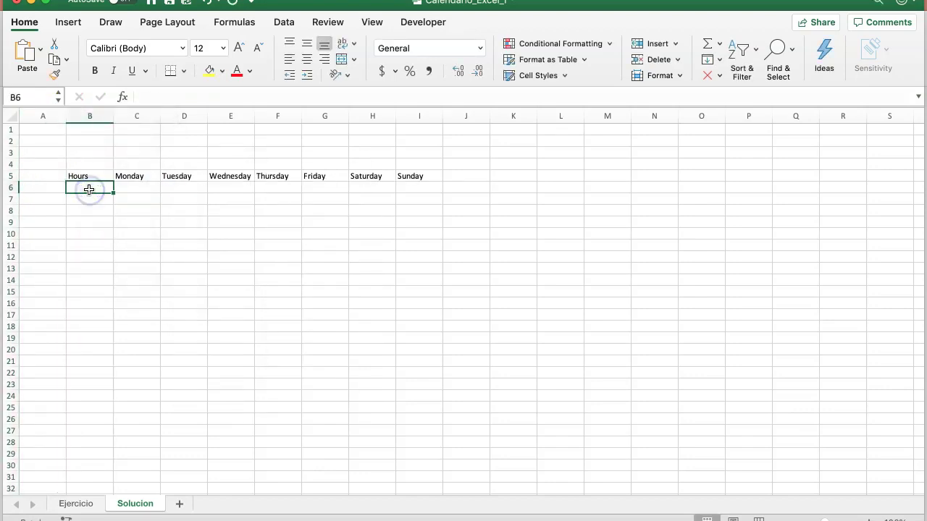
click(98, 189)
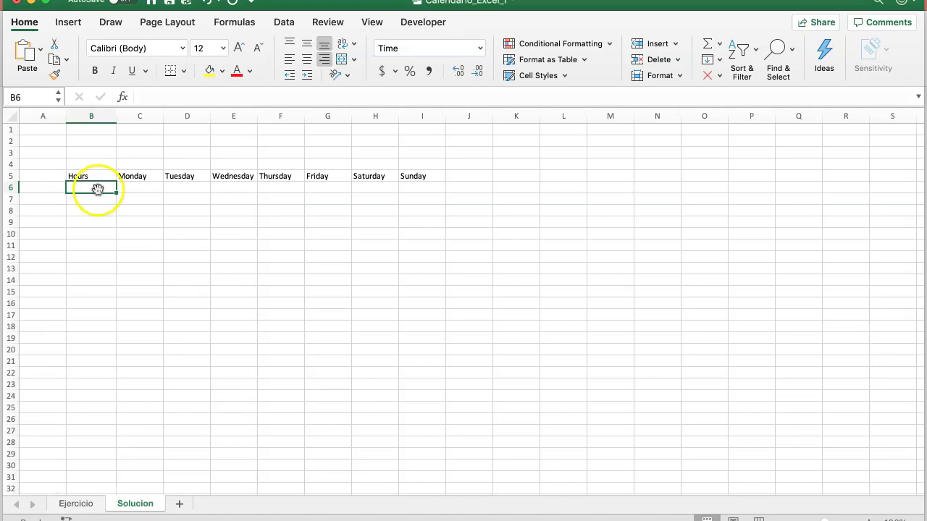
Enter 6:00 AM in B6 and fill hourly times down to 12:00 AM in B24.
text(6:00 AM)
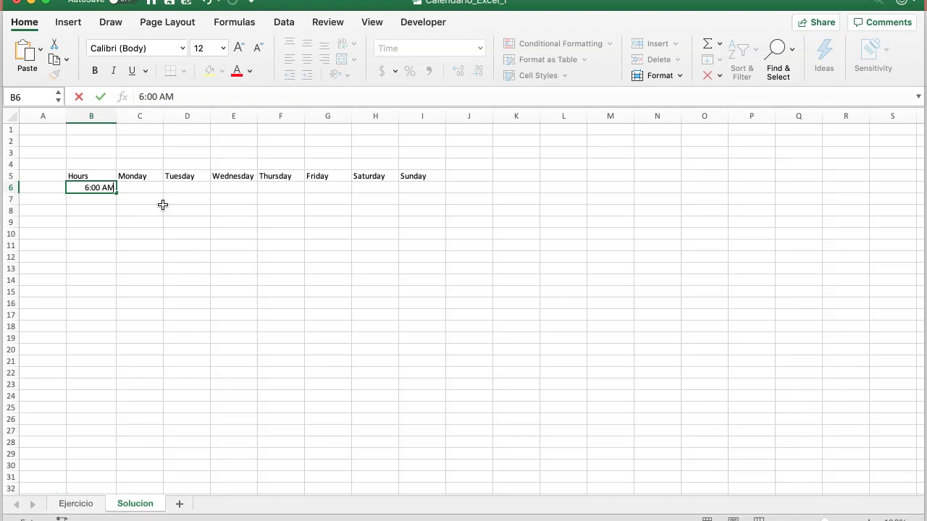
key(Return)
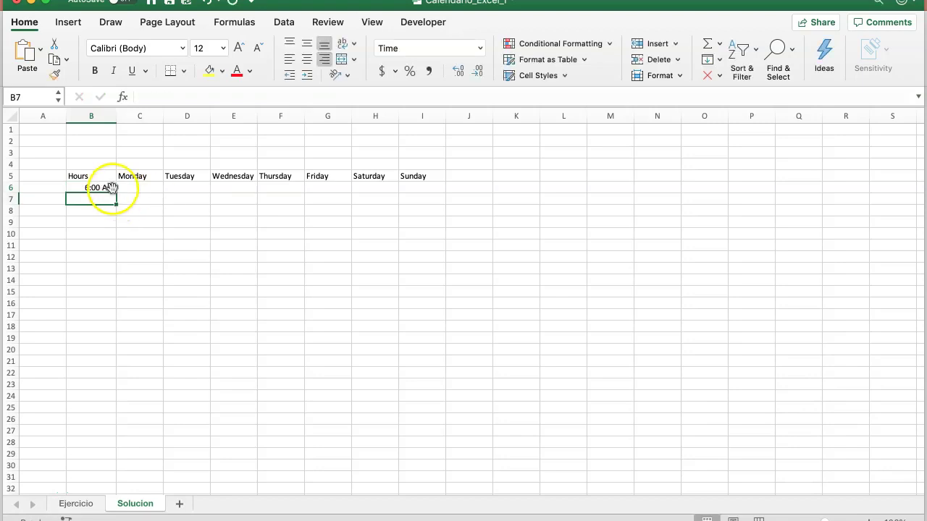
click(111, 188)
drag(116, 194, 116, 401)
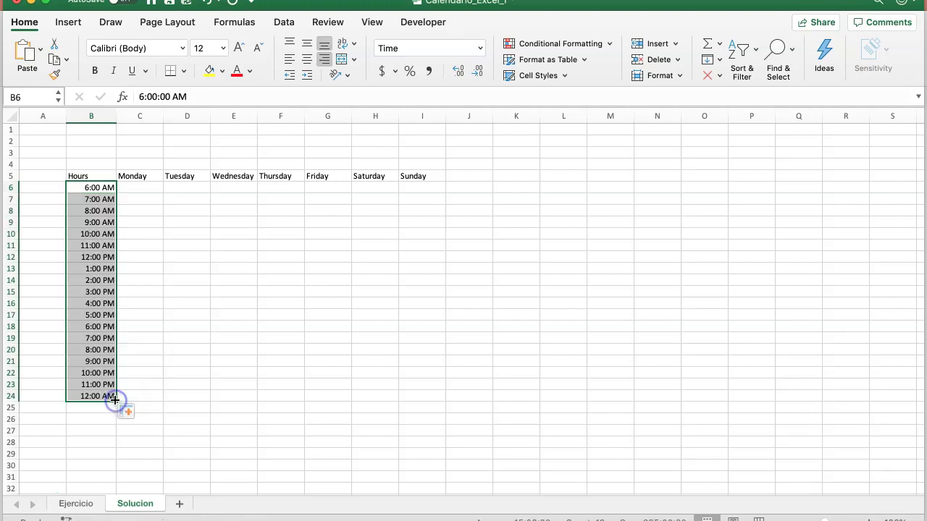
click(184, 323)
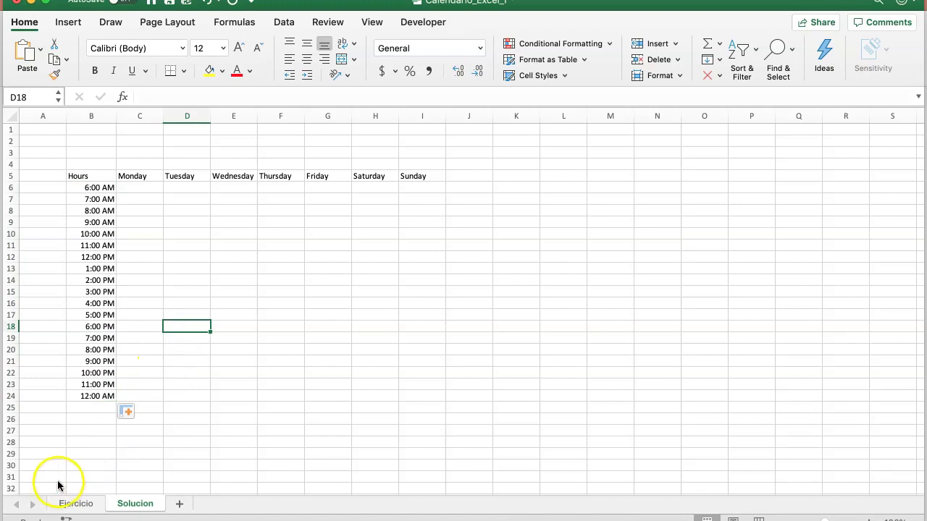
Format B5:I24 as a gold-style table with a header row.
click(103, 189)
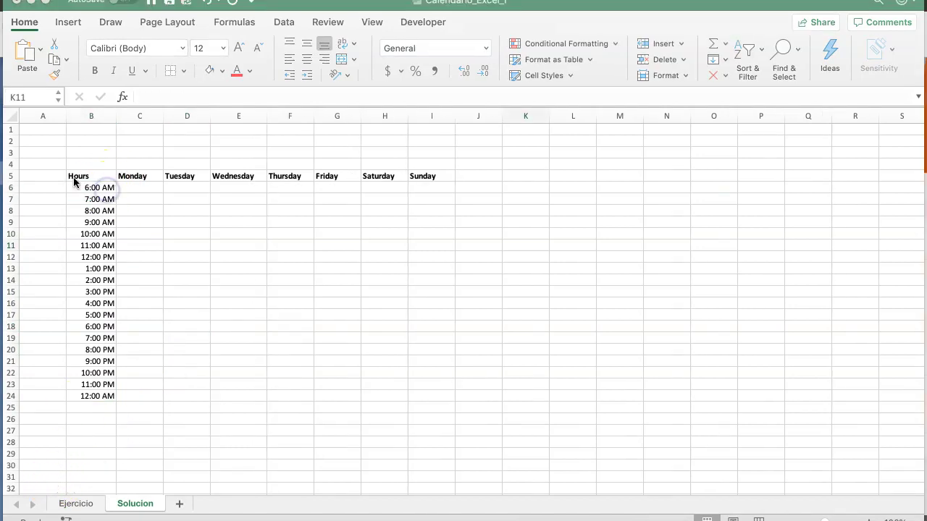
drag(77, 179, 447, 392)
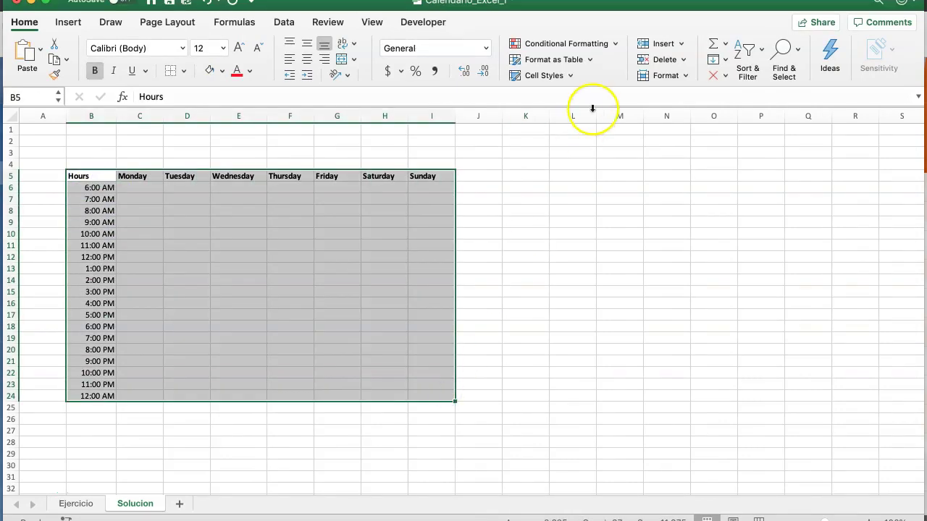
click(581, 63)
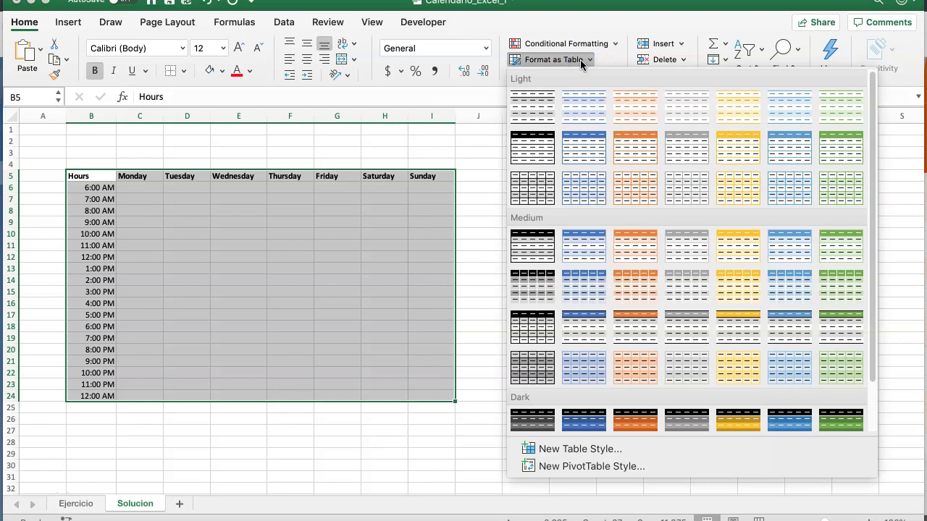
click(727, 153)
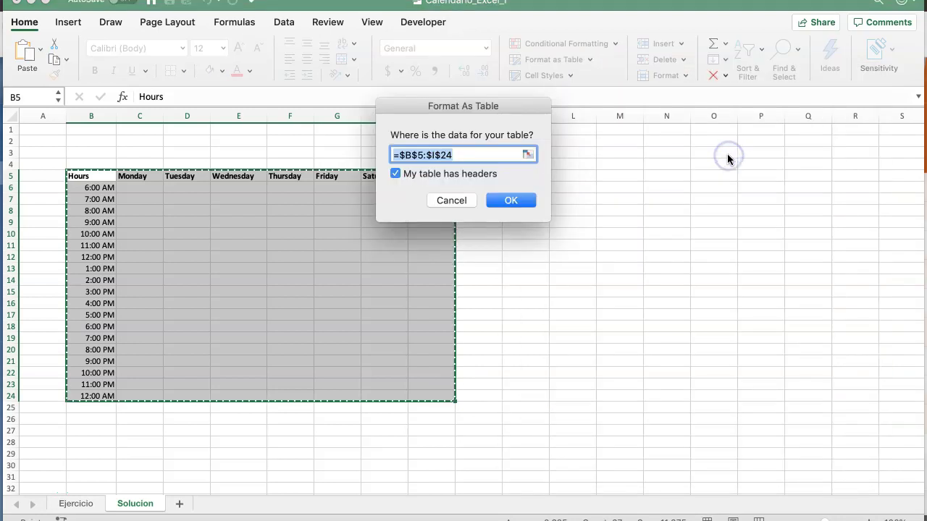
click(522, 201)
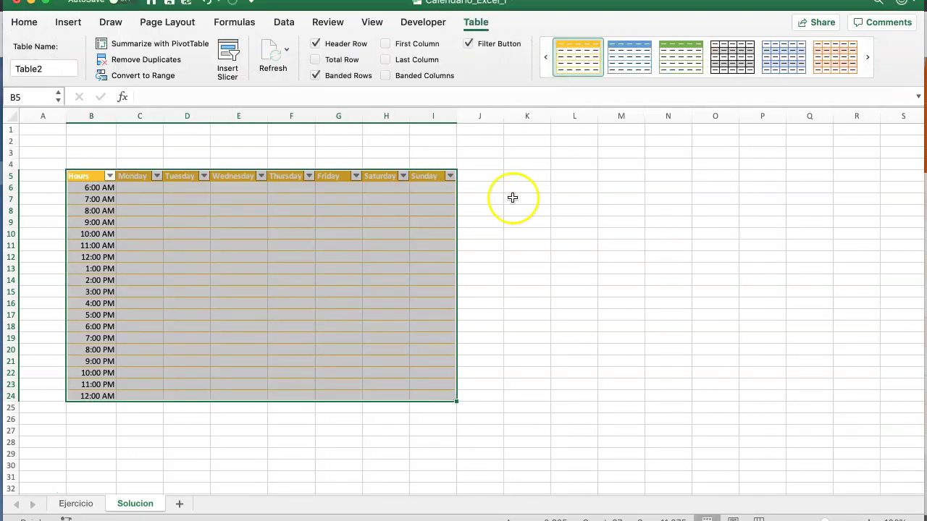
Hide the table's header filter buttons and toggle Banded Columns for a paler banded look.
click(430, 180)
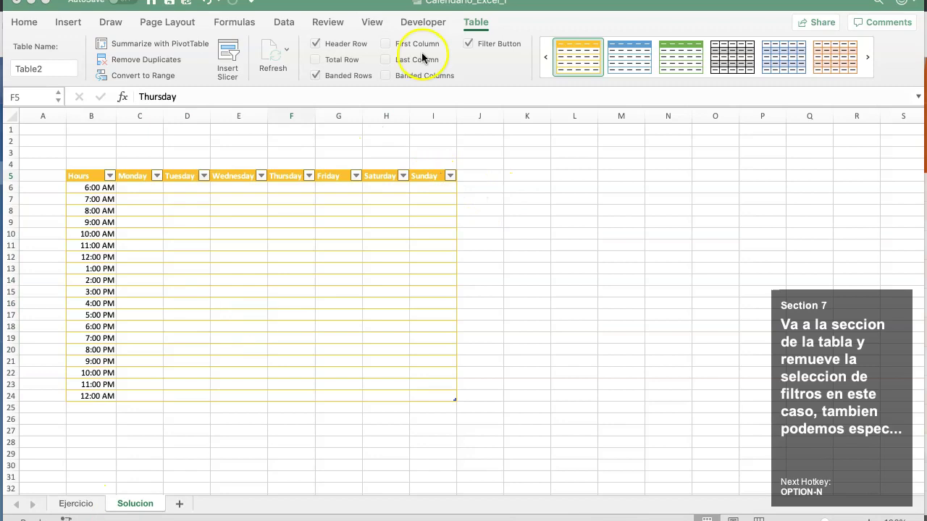
click(475, 22)
click(475, 22)
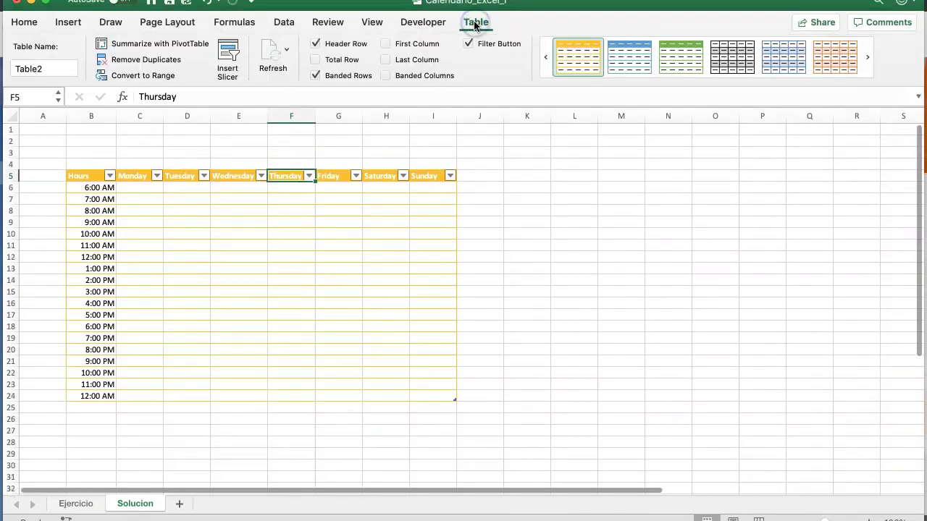
click(467, 44)
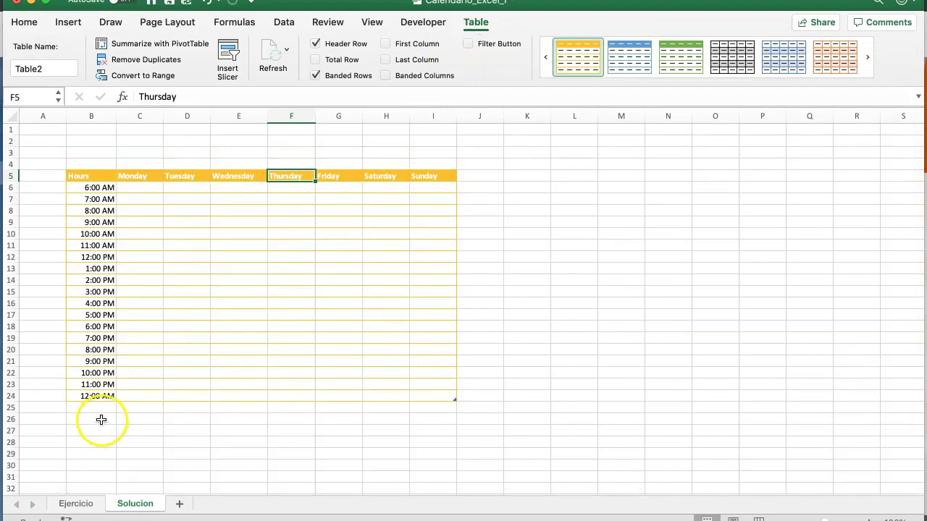
click(386, 75)
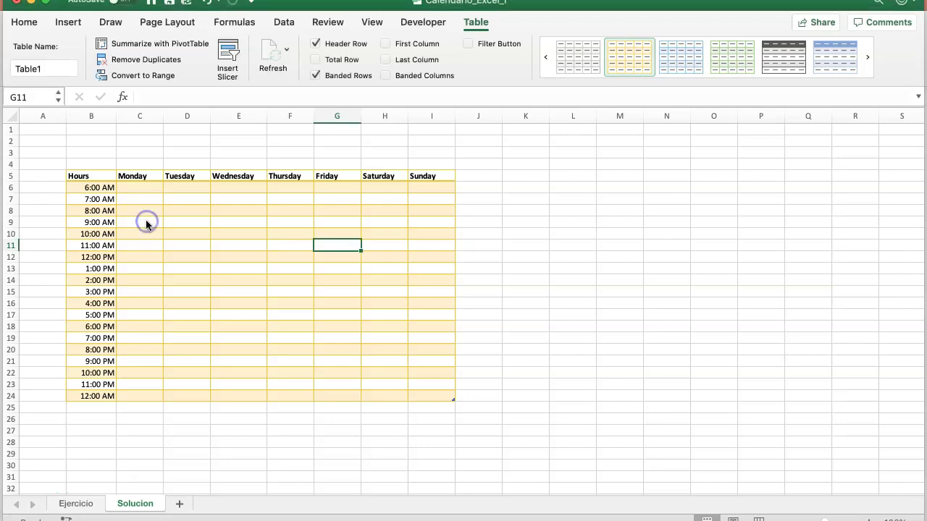
Enter 'Excel' in Monday's cell C9.
click(146, 221)
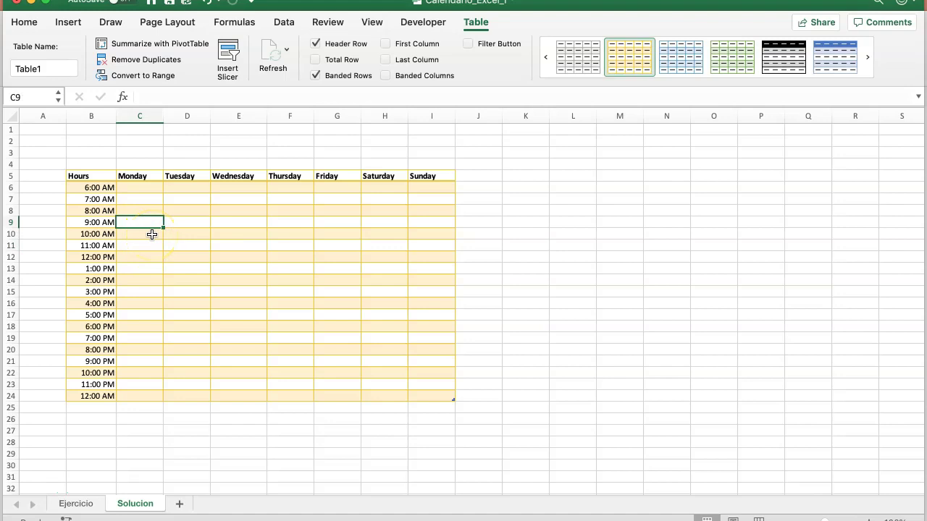
click(257, 225)
click(347, 223)
key(ctrl+c)
click(146, 219)
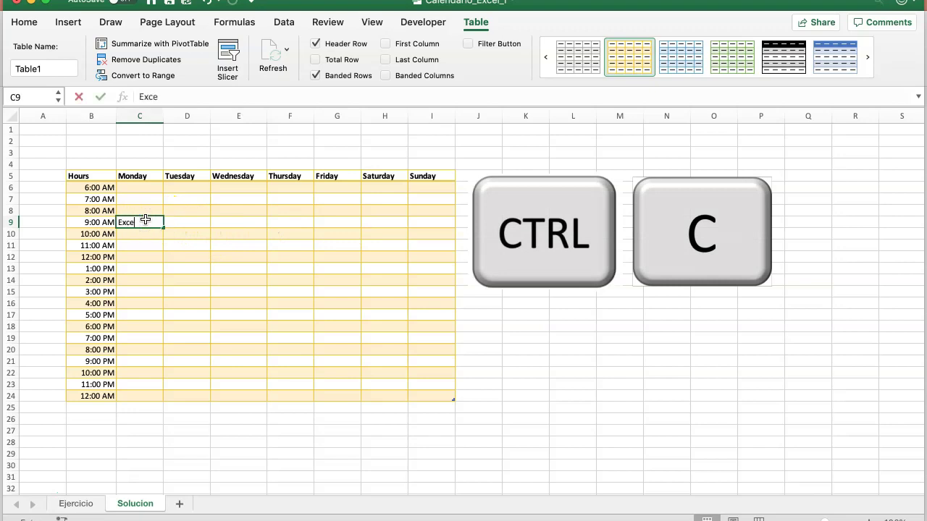
text(l)
click(174, 223)
Copy 'Excel' from C9 into Wednesday's E9 and Friday's G9.
click(148, 223)
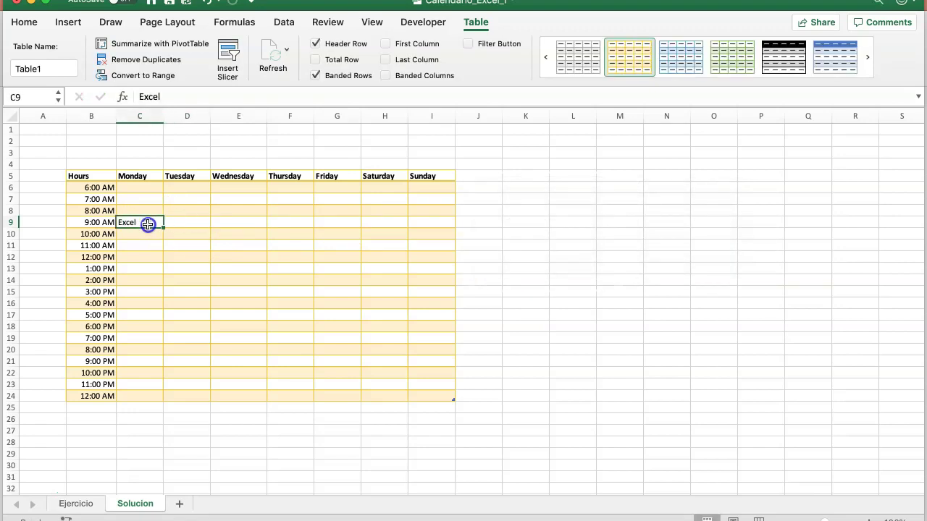
key(ctrl+c)
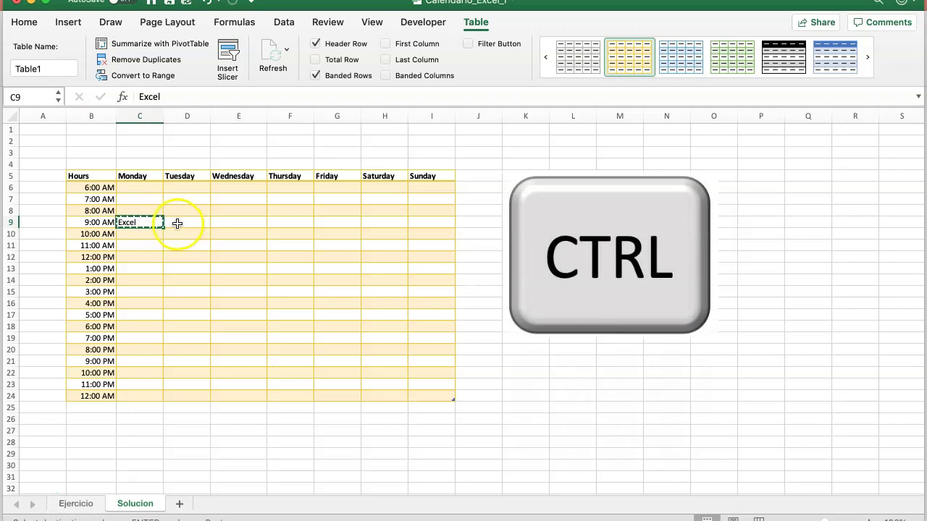
click(238, 222)
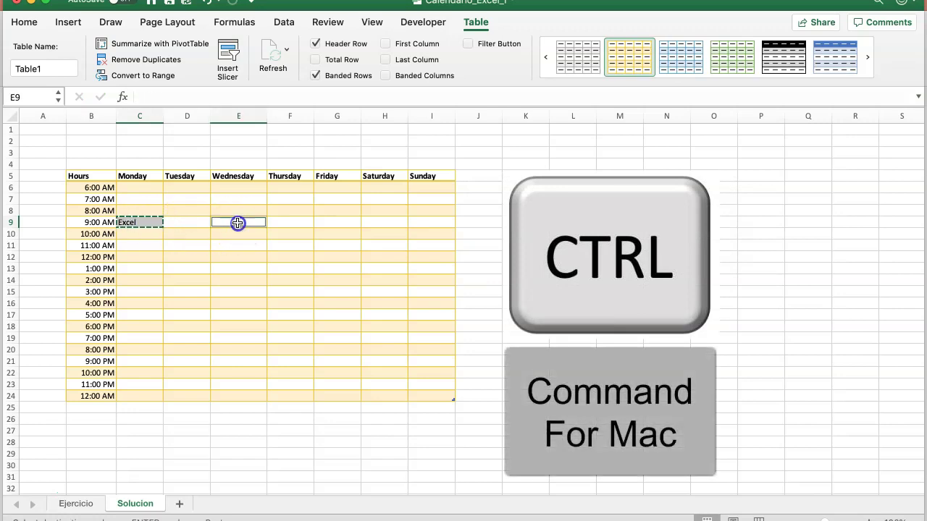
ctrl+click(338, 221)
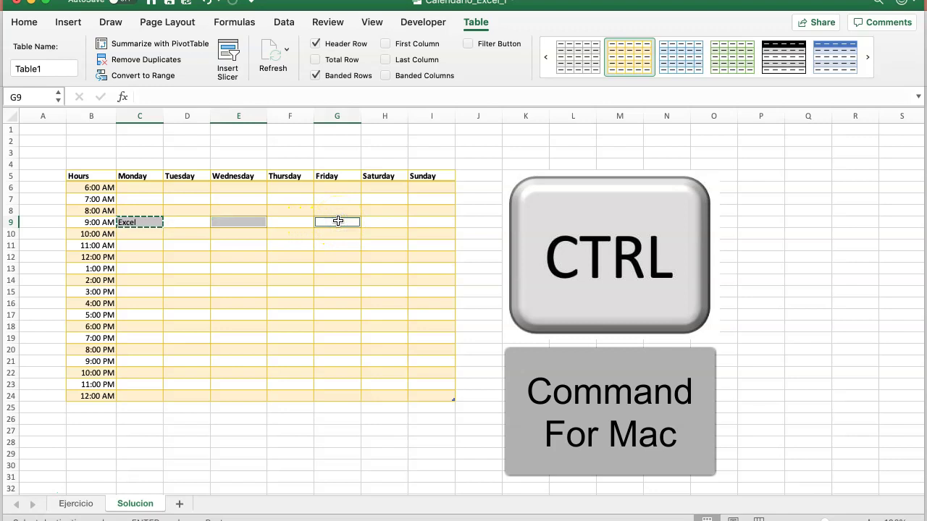
key(Return)
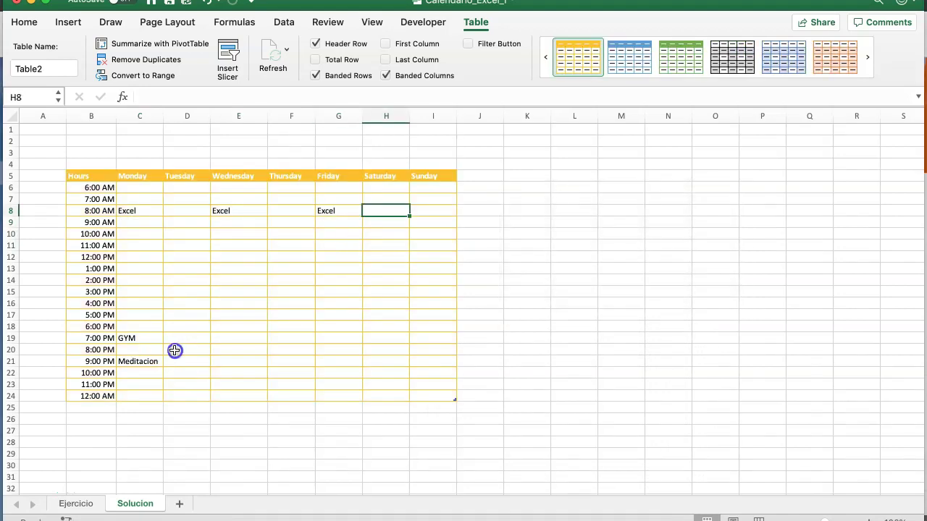
click(175, 351)
click(149, 339)
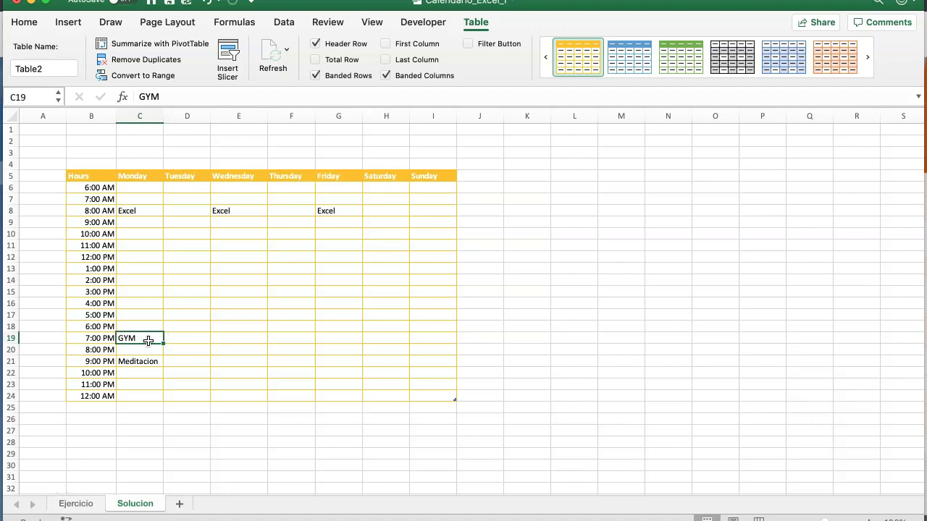
Paste GYM into the 7:00 PM cells for Wednesday (E19) and Friday (G19).
click(230, 336)
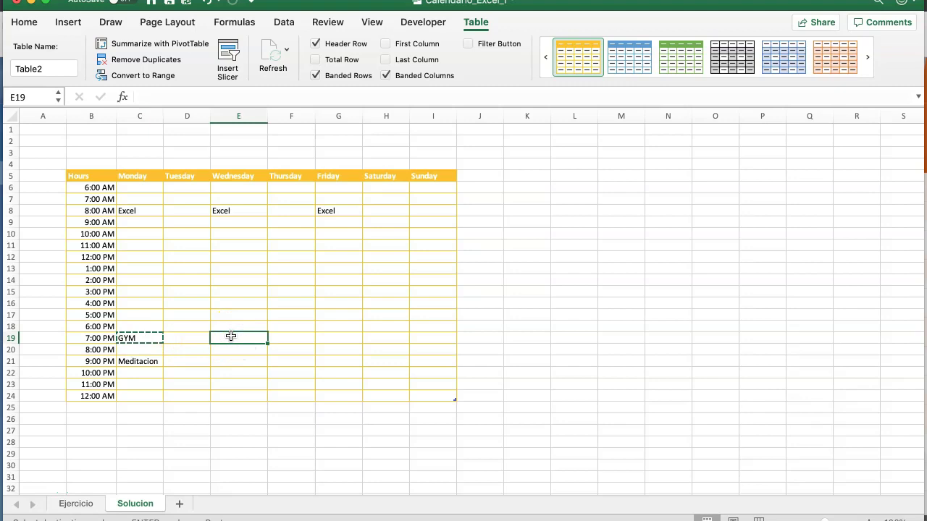
key(Return)
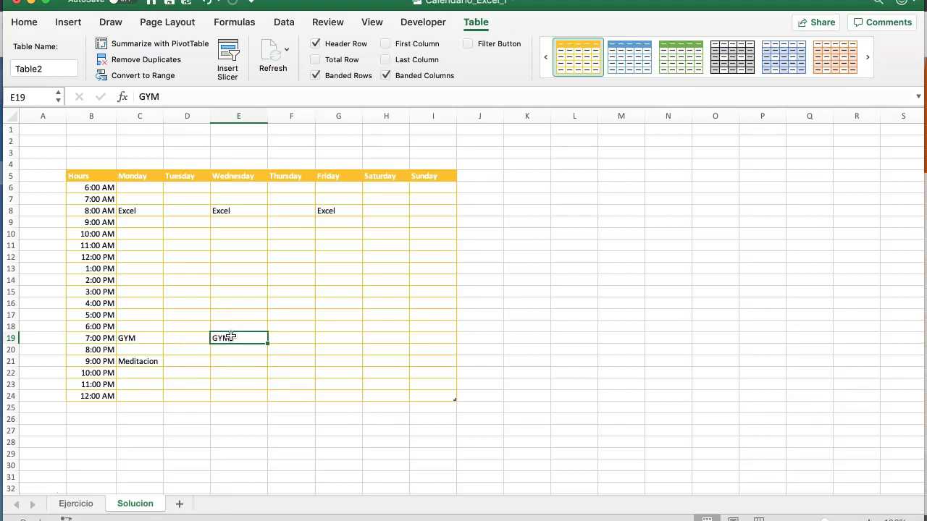
click(343, 336)
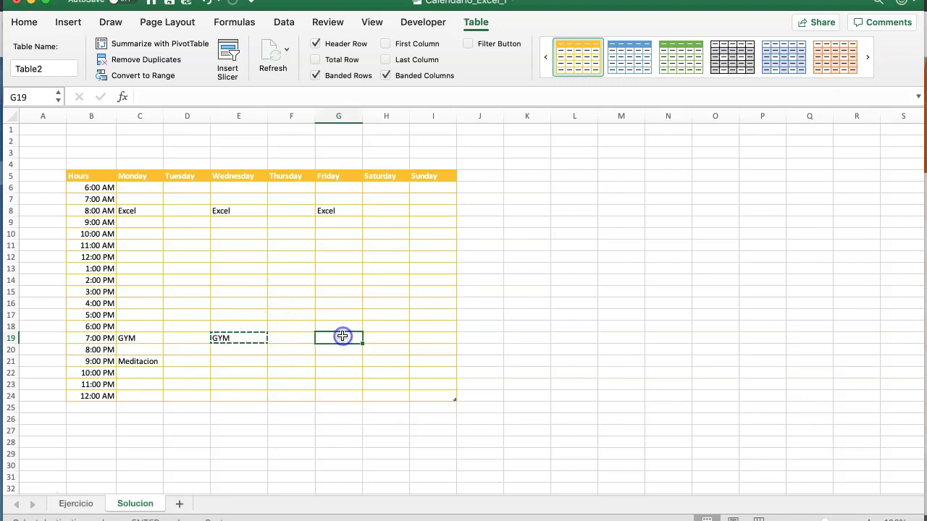
key(Return)
click(338, 302)
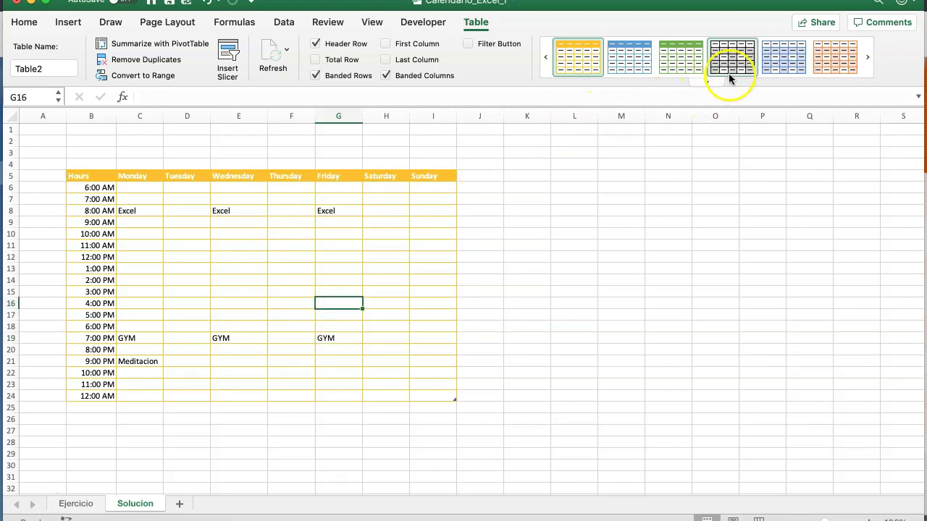
Apply the black-header bordered table style and fill header row B5:I5 dark green.
click(707, 81)
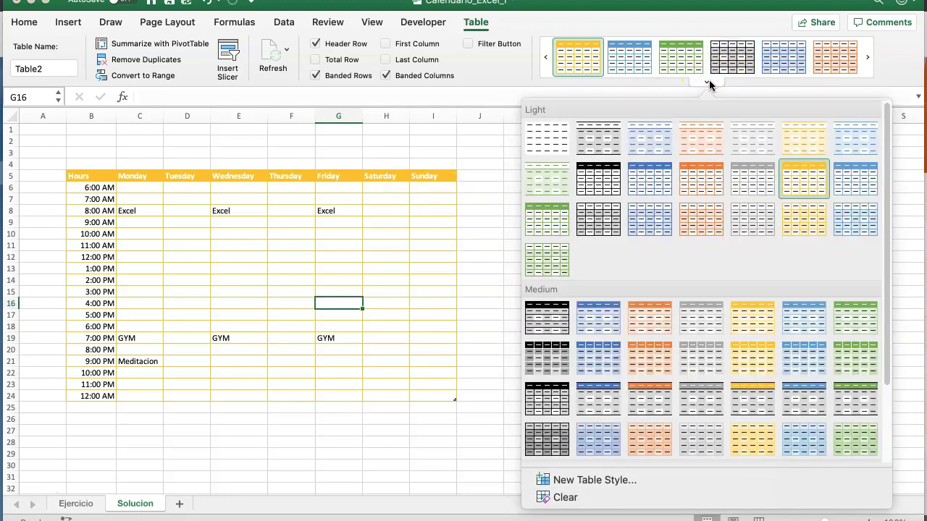
click(612, 176)
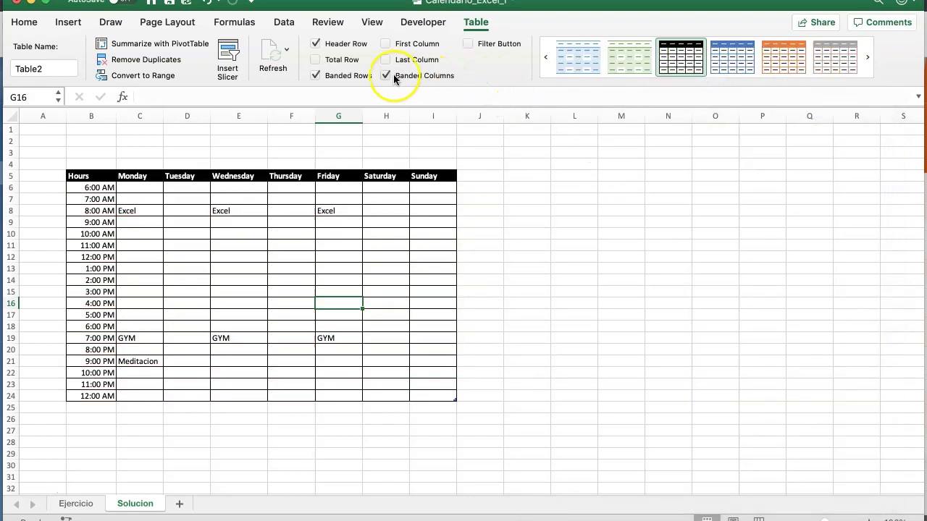
click(103, 175)
drag(118, 175, 428, 176)
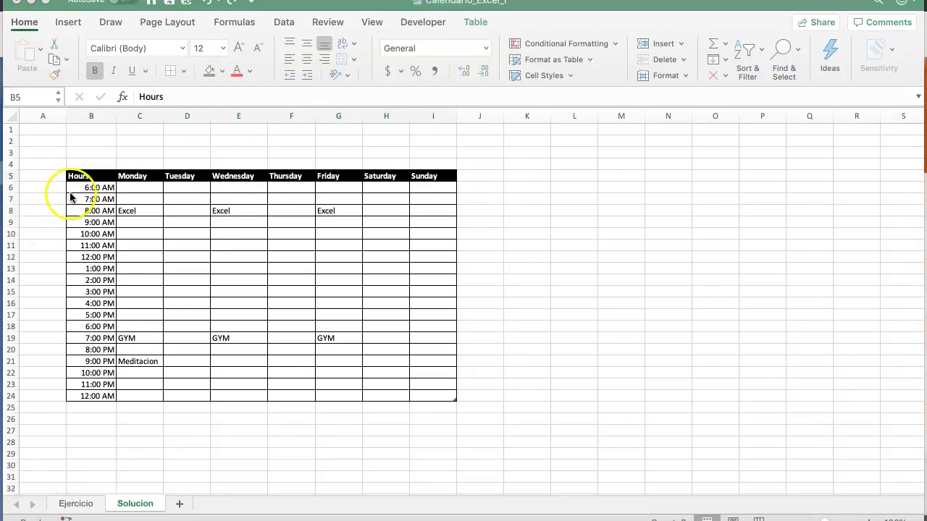
click(110, 166)
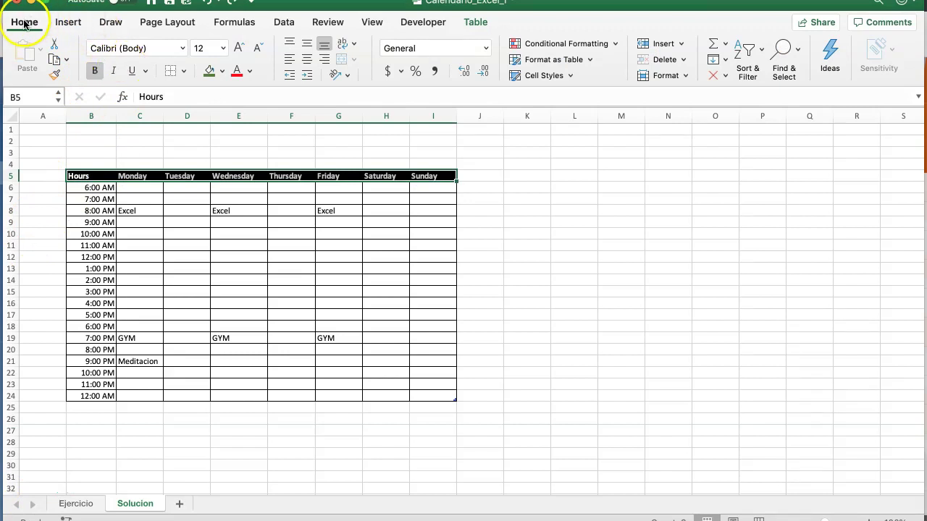
click(222, 71)
click(329, 185)
Make Monday's 7:00 PM GYM entry in C19 bold.
click(516, 232)
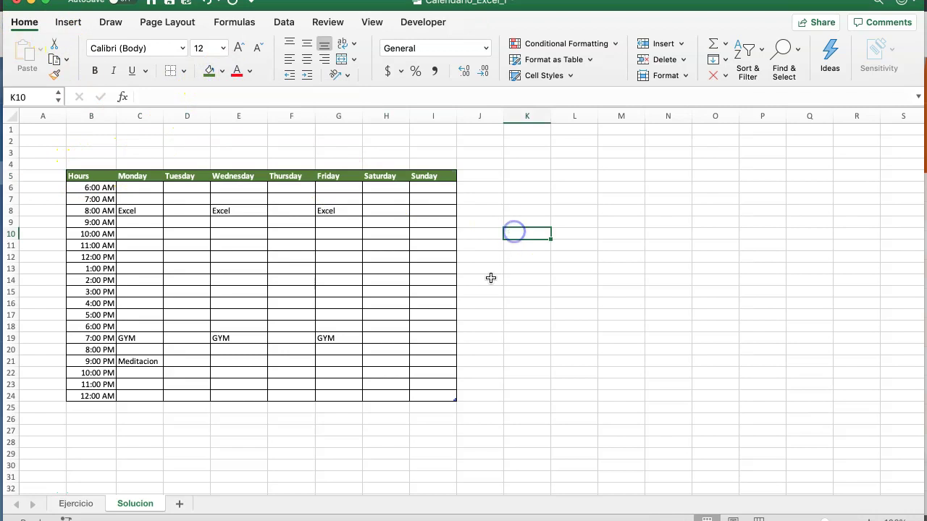
click(136, 340)
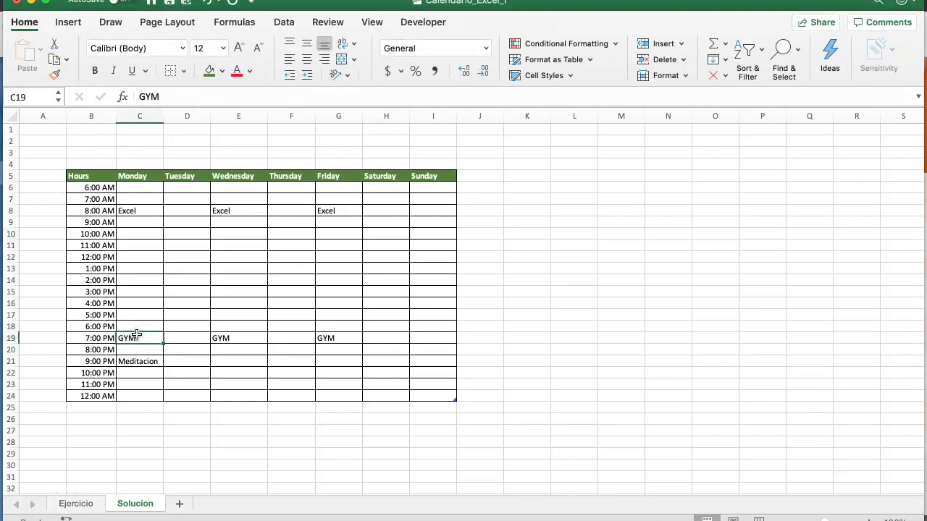
click(95, 71)
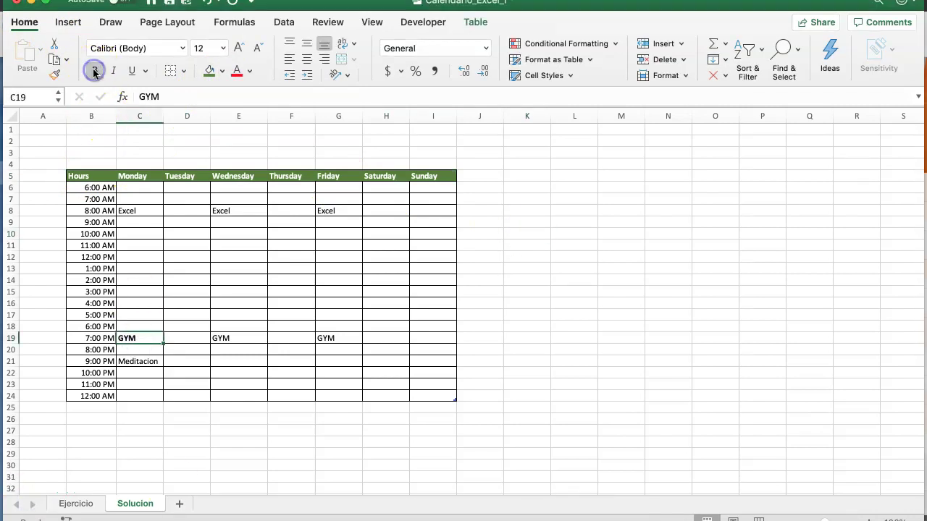
Fill Monday's GYM cell C19 light gold, then select the Wednesday and Friday GYM cells.
click(222, 71)
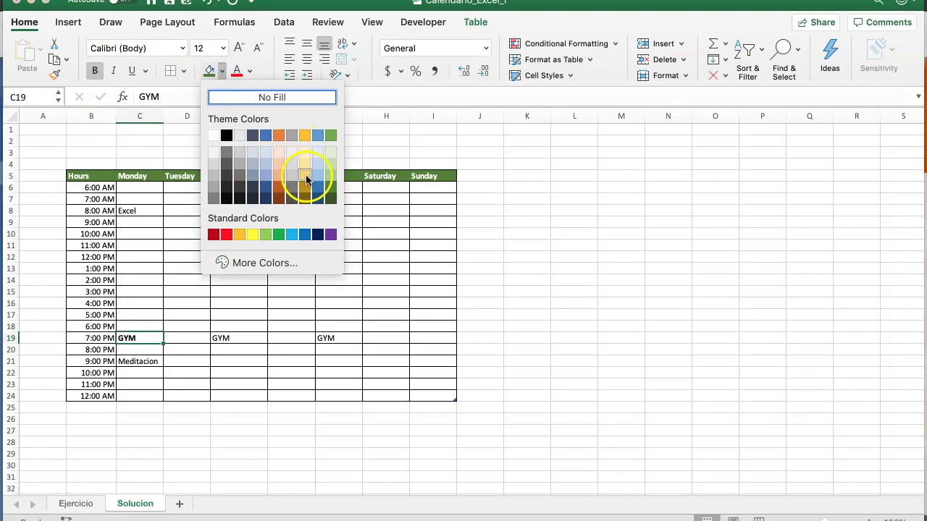
click(305, 164)
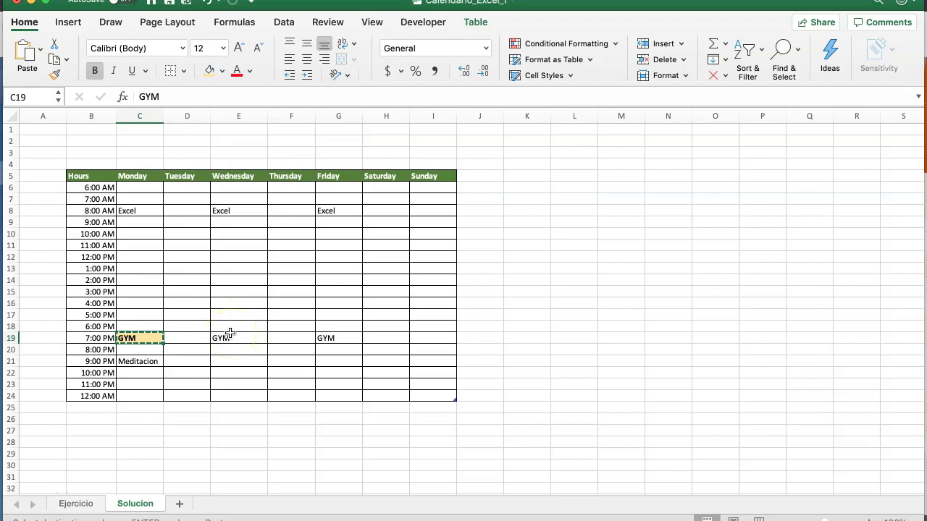
click(232, 339)
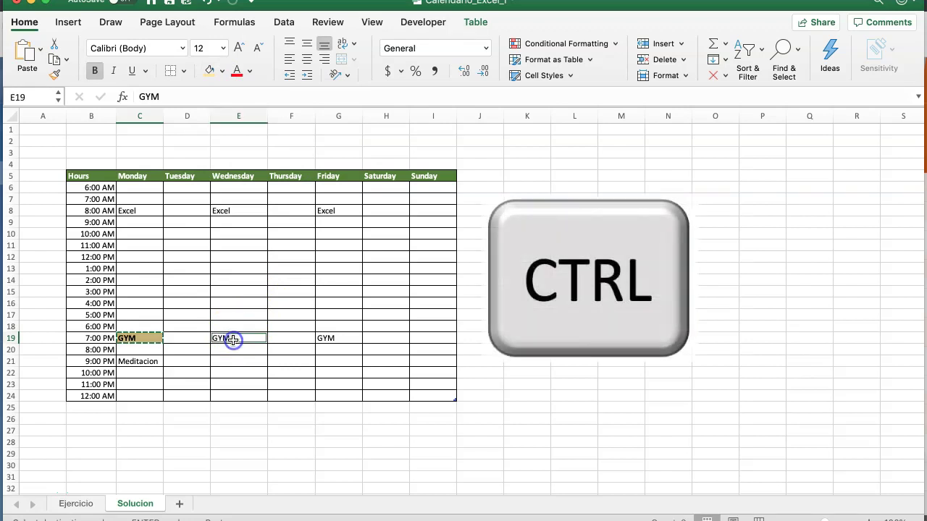
ctrl+click(340, 338)
key(Return)
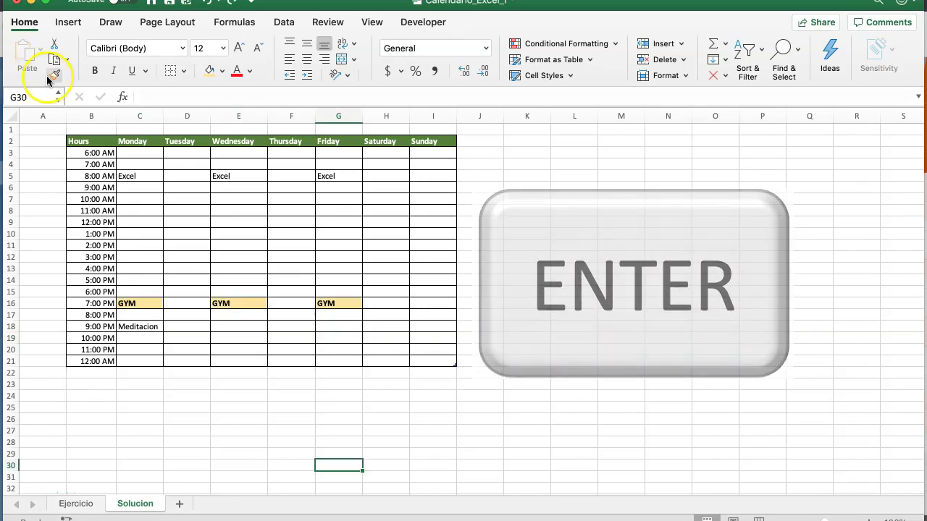
Insert two blank sheet rows at the top, above the calendar.
click(10, 129)
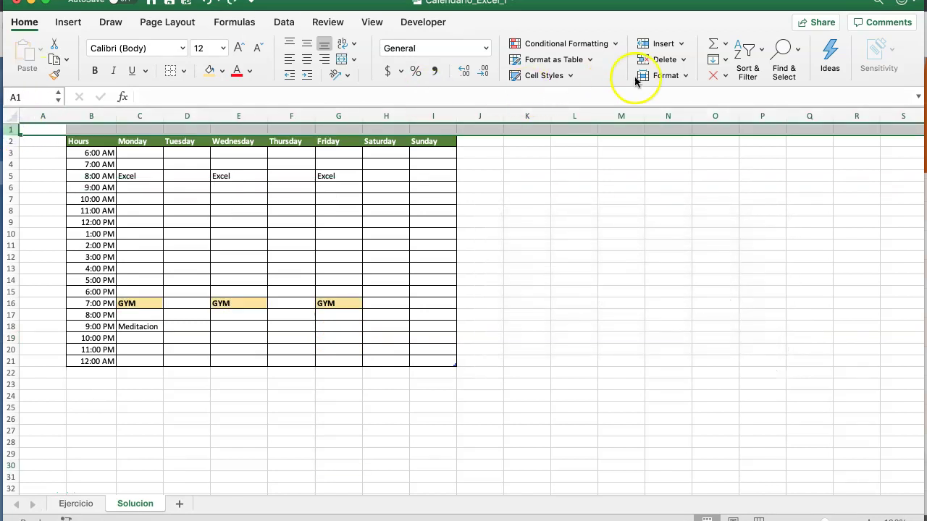
click(683, 45)
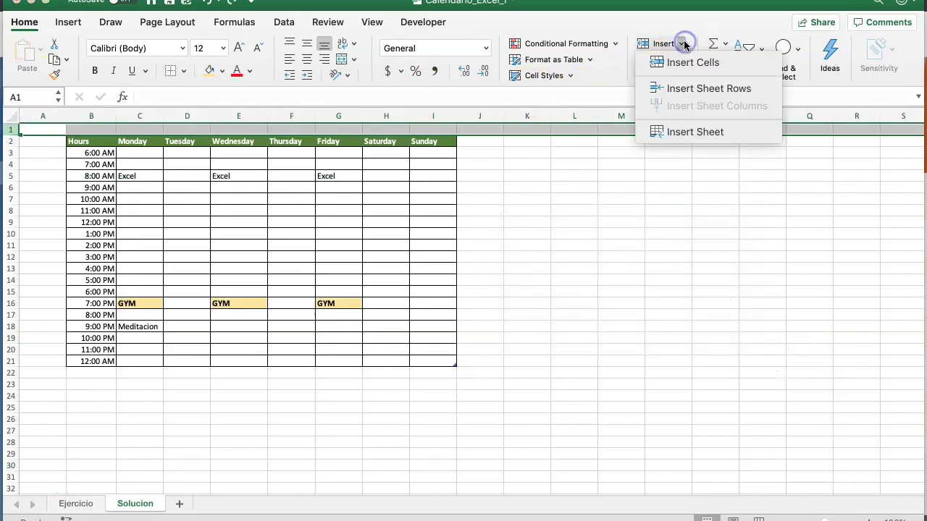
click(681, 89)
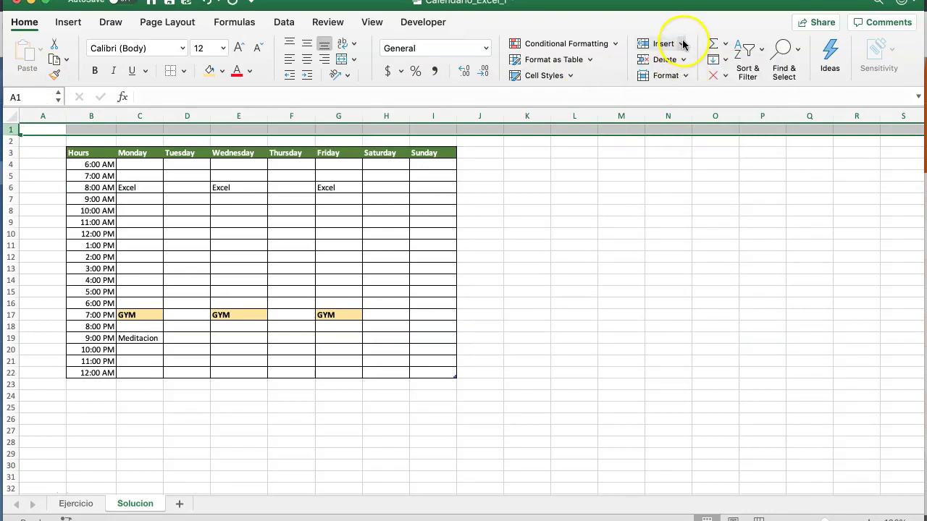
click(682, 45)
click(681, 88)
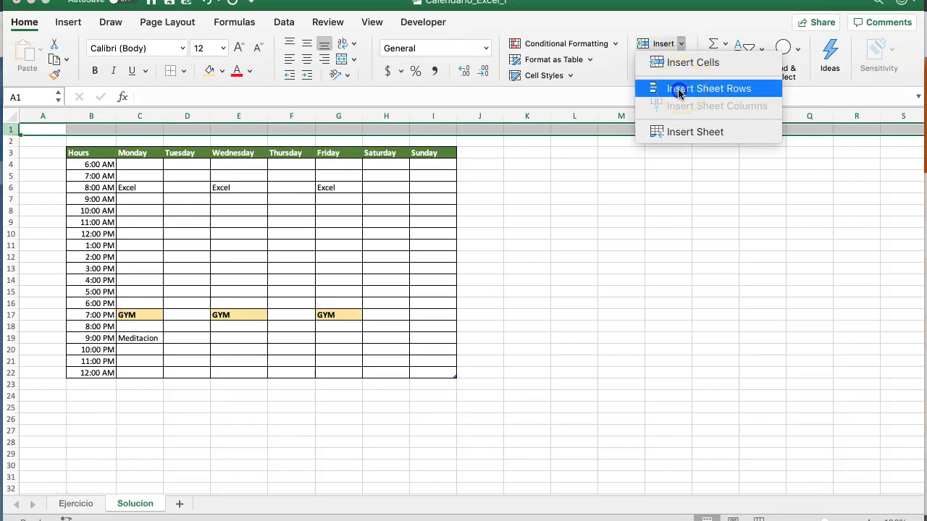
click(601, 232)
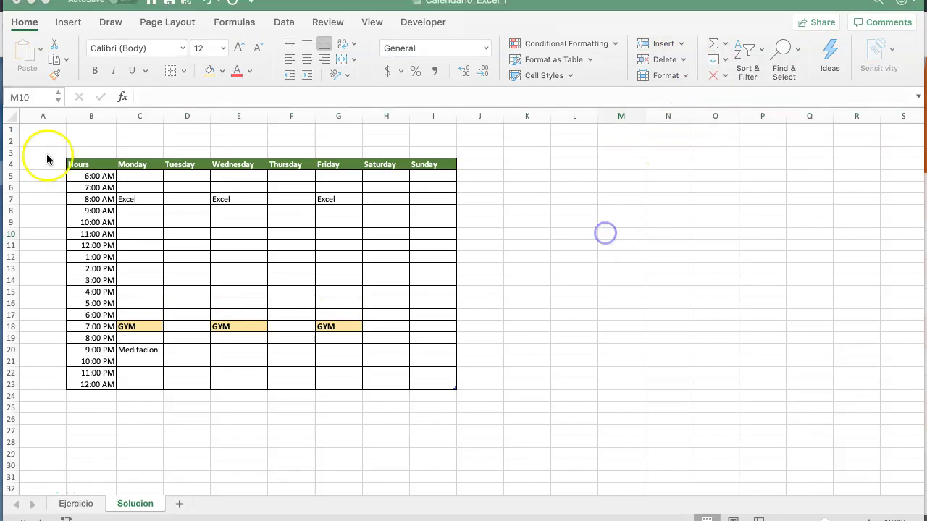
click(94, 140)
text(Mi Calendario Semana)
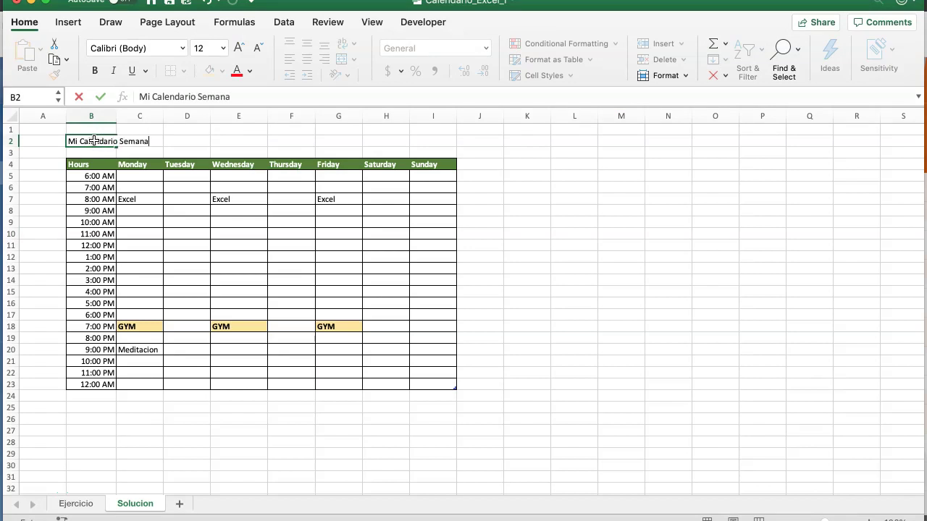
Merge and centre the 'Mi Calendario Semanal' title across B2:I2 in 16 pt Century Gothic.
text(l)
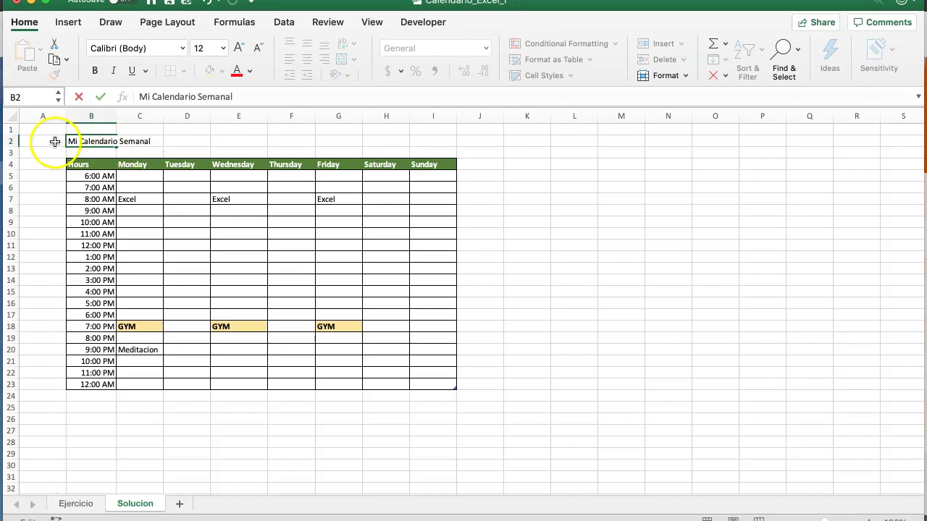
drag(80, 141, 440, 136)
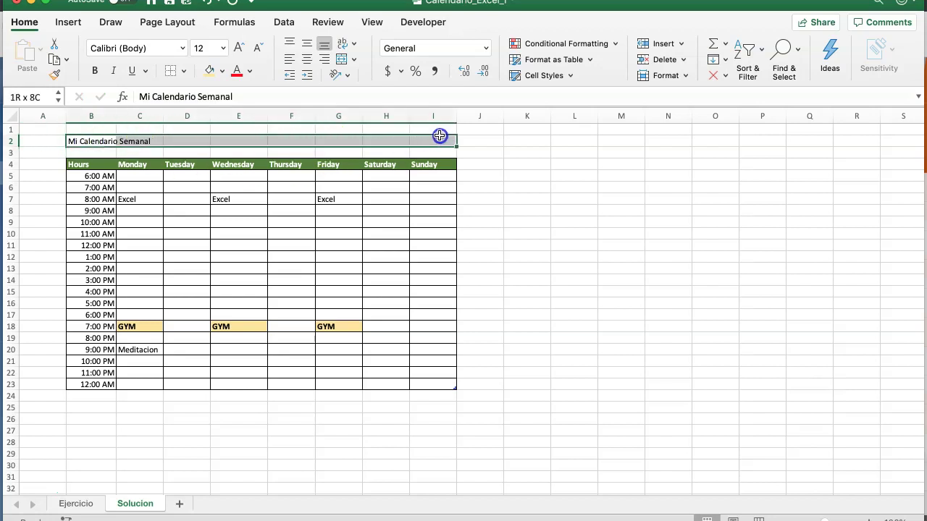
click(341, 61)
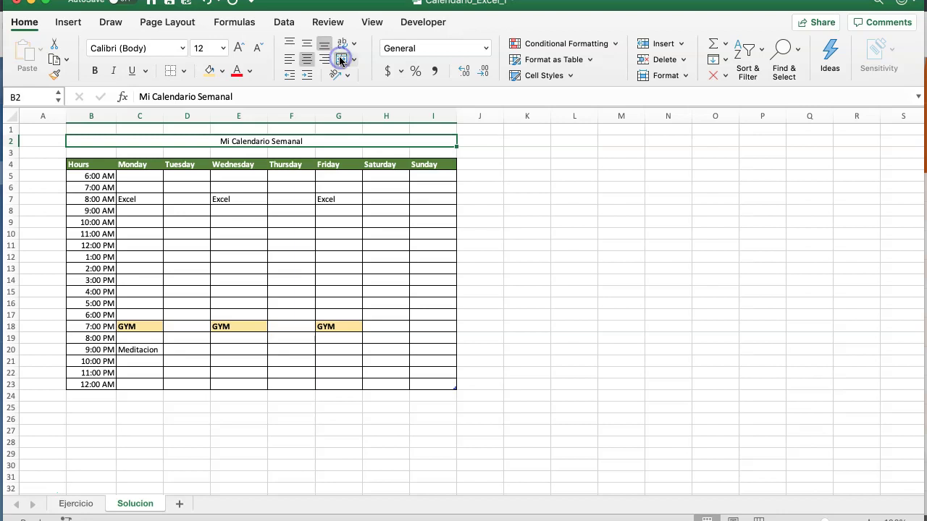
click(225, 48)
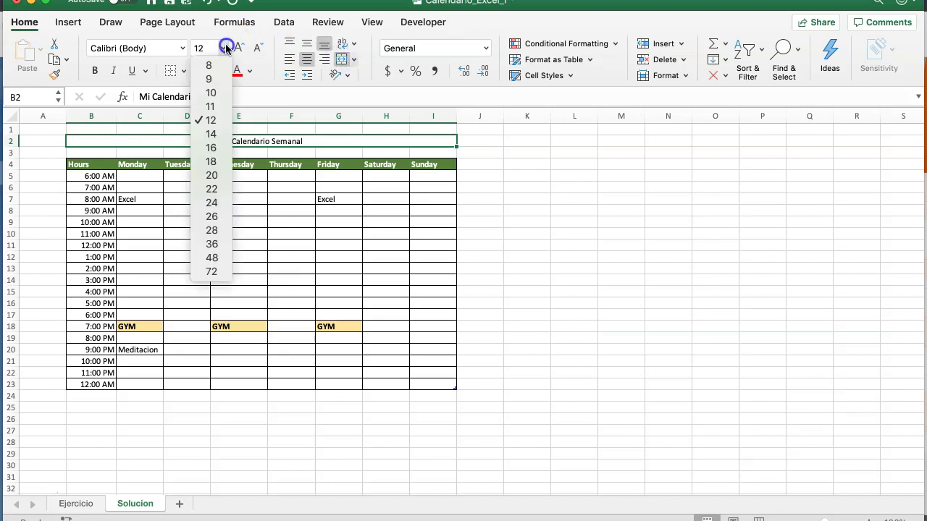
click(211, 148)
click(183, 48)
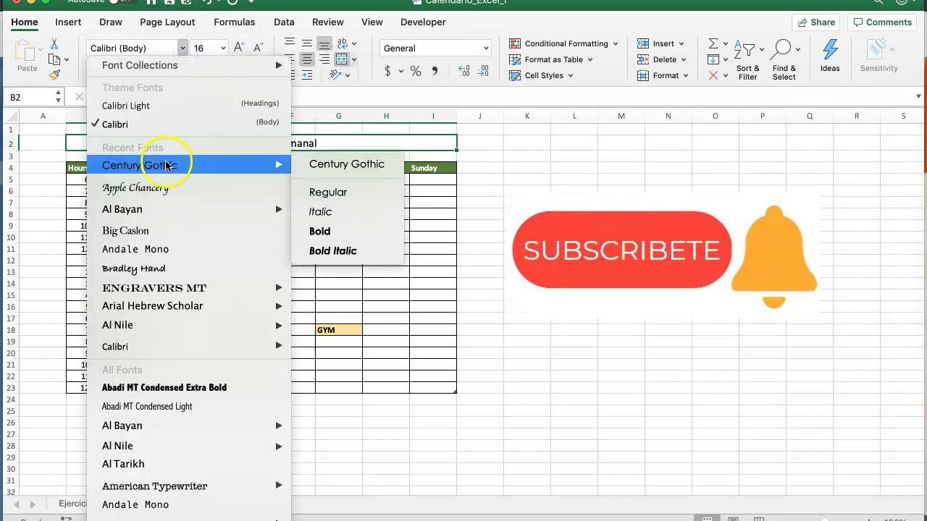
click(163, 165)
click(33, 445)
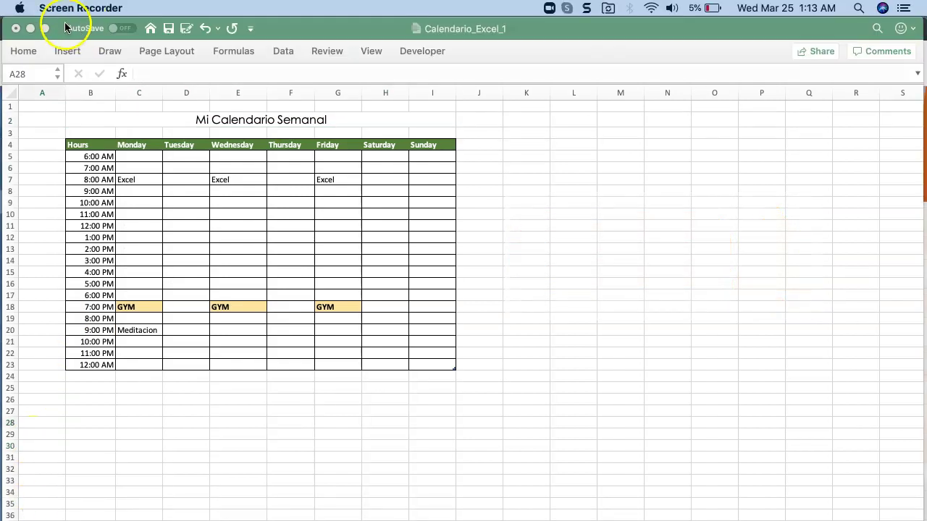
Preview the printout and page through both pages, seeing Saturday–Sunday fall onto page 2.
click(65, 27)
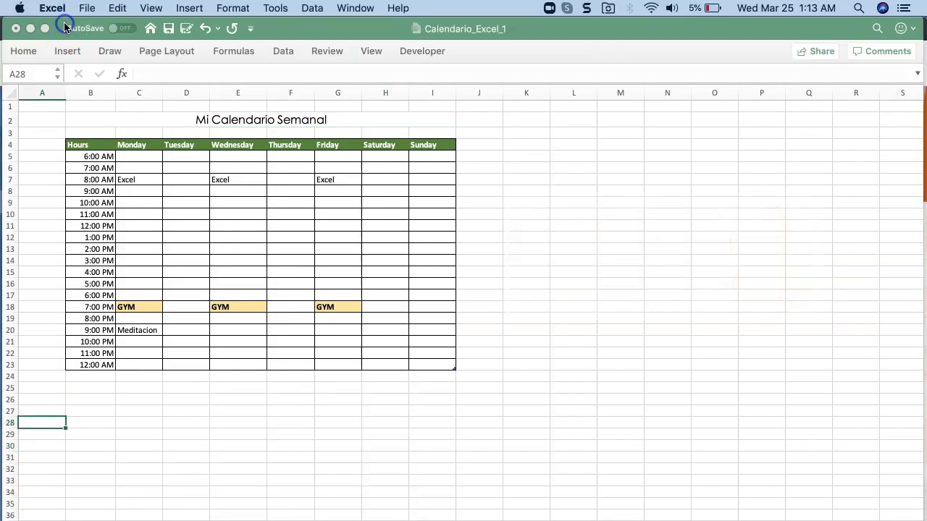
click(86, 8)
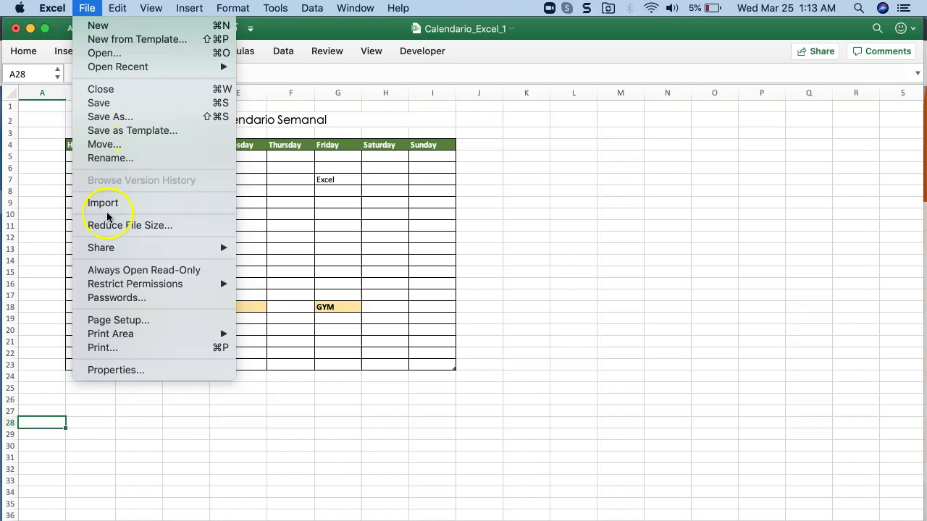
click(105, 349)
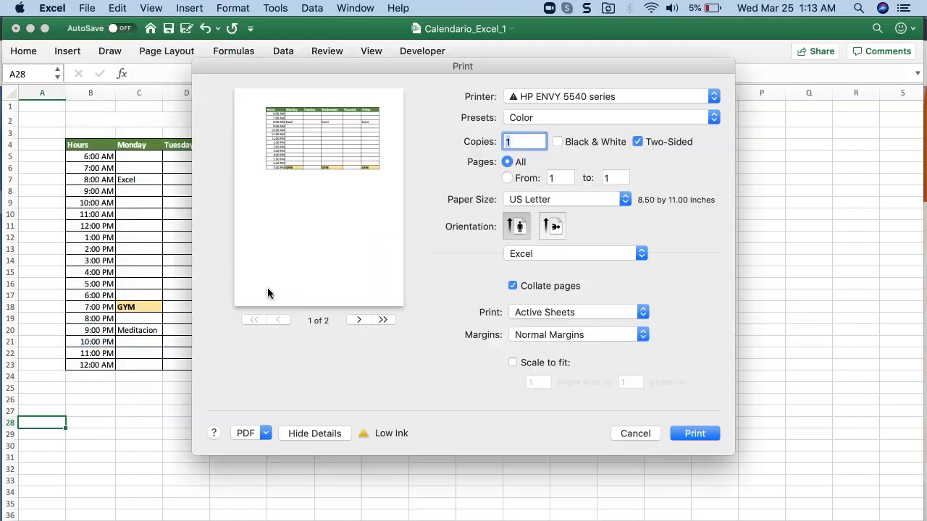
click(360, 320)
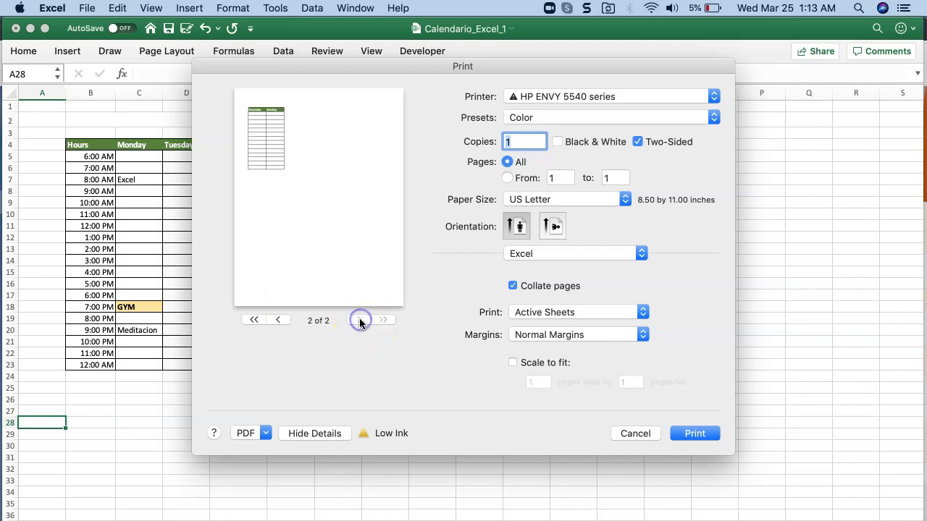
click(278, 320)
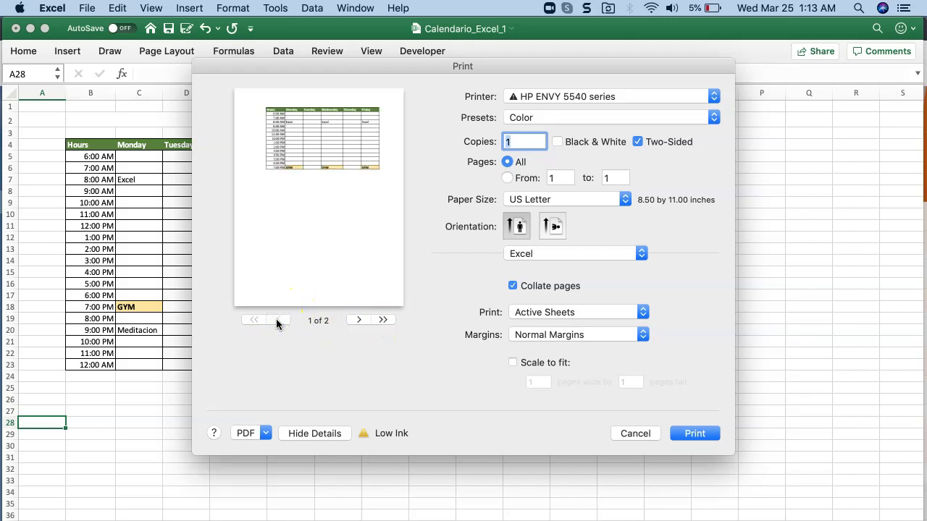
click(323, 216)
Close the print preview without printing and switch the sheet to Page Break Preview.
click(359, 320)
click(634, 434)
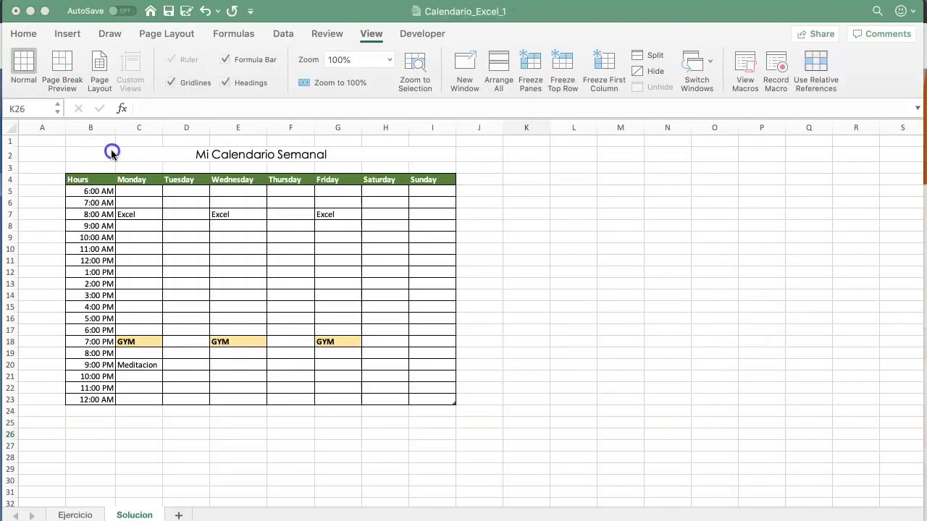
click(105, 158)
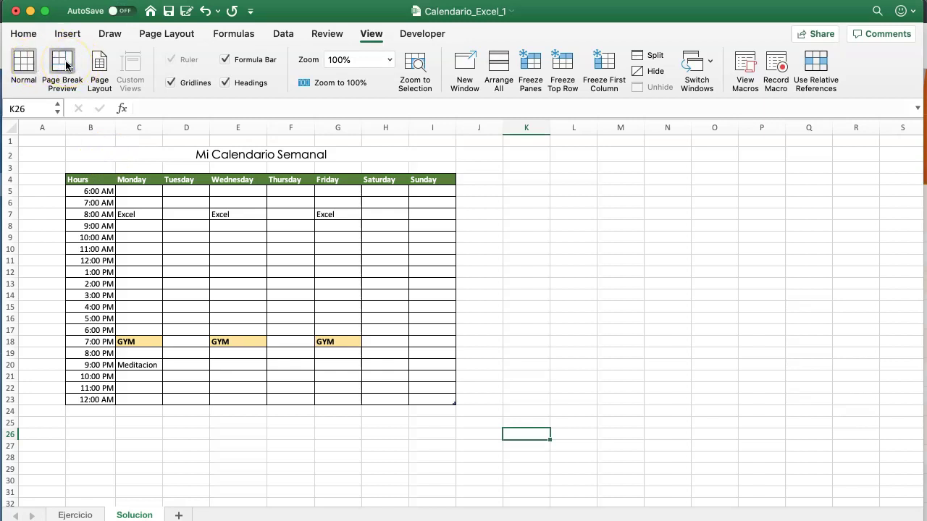
click(65, 65)
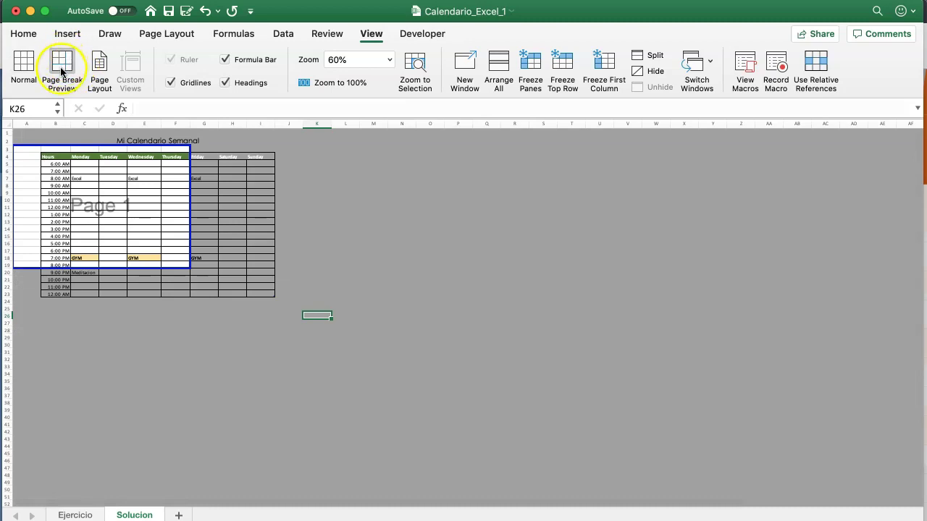
Stretch page 1's borders to row 1, column I and row 23, then return to Normal view.
drag(174, 147, 177, 127)
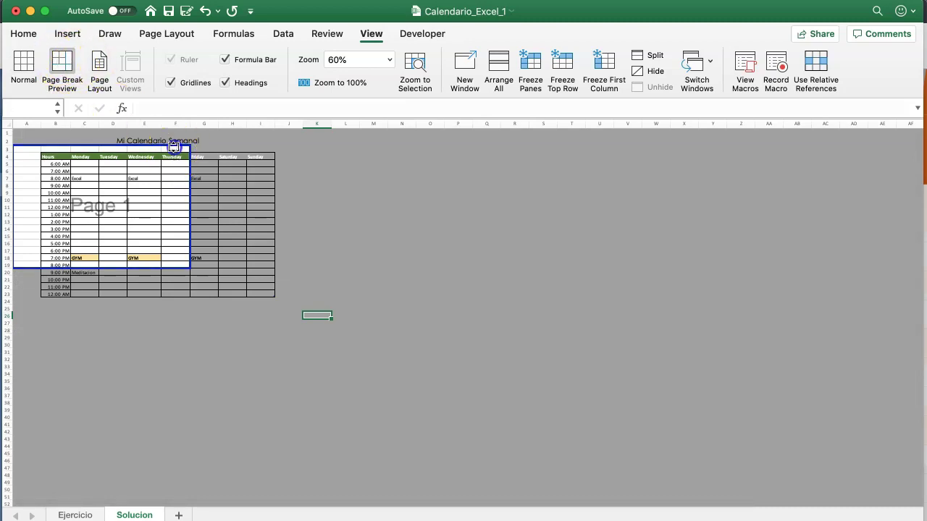
drag(186, 170, 191, 174)
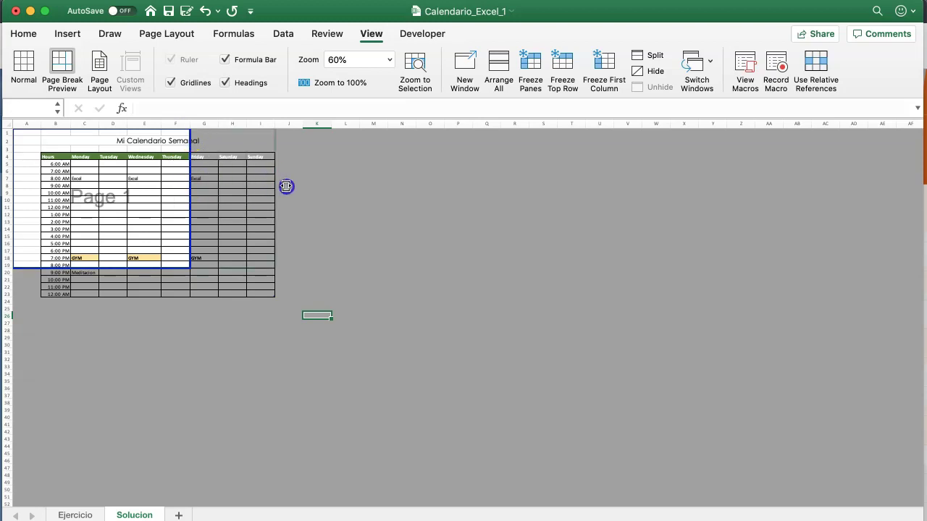
drag(287, 186, 288, 187)
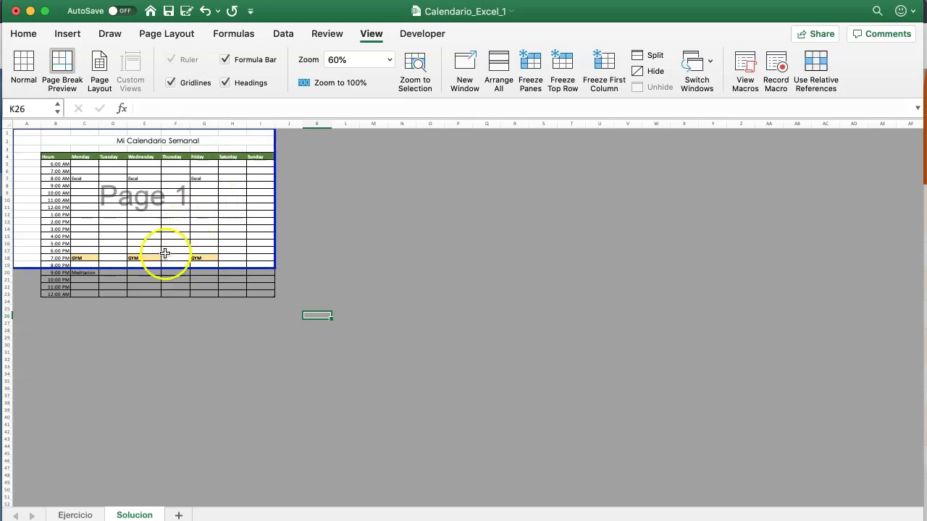
drag(156, 267, 157, 297)
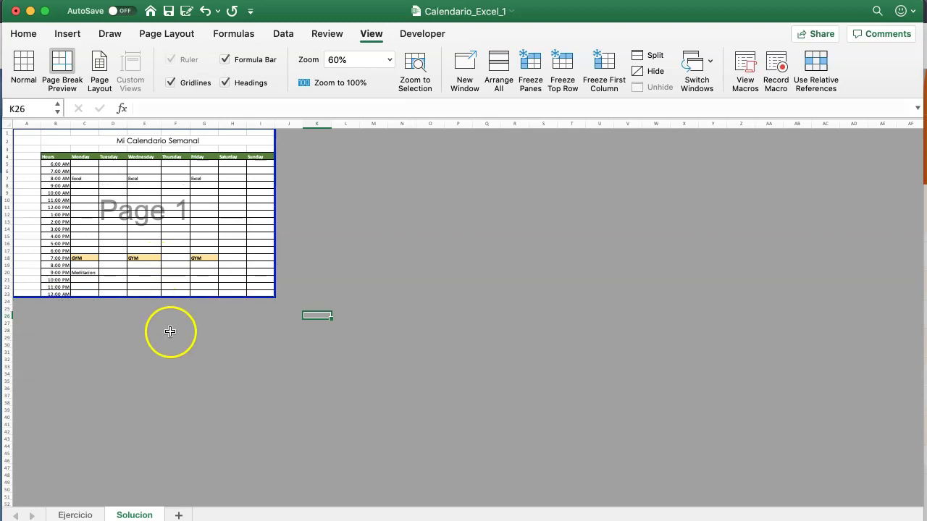
click(22, 62)
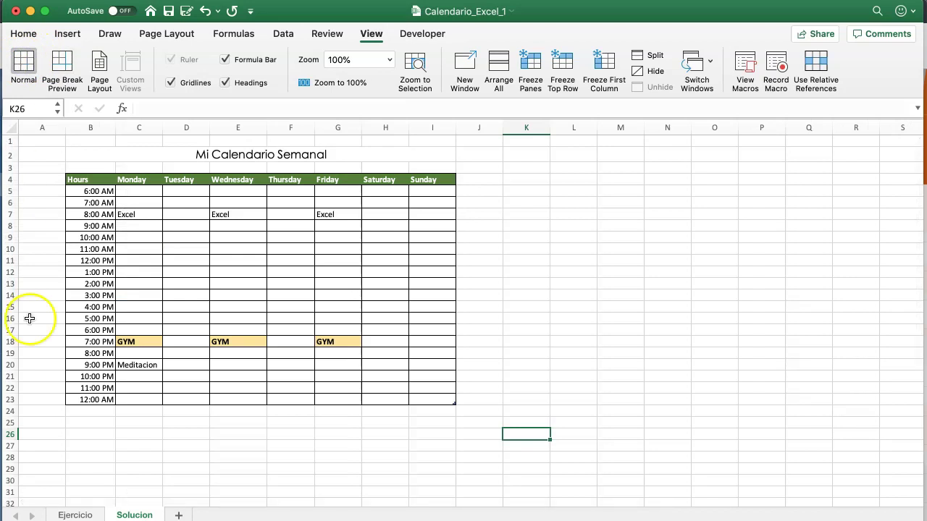
click(36, 457)
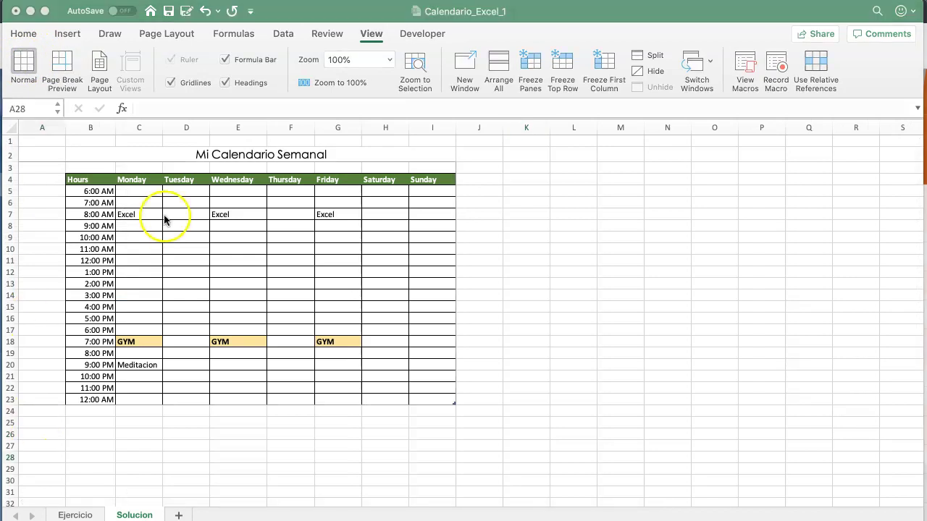
Set the page orientation to Landscape.
click(168, 34)
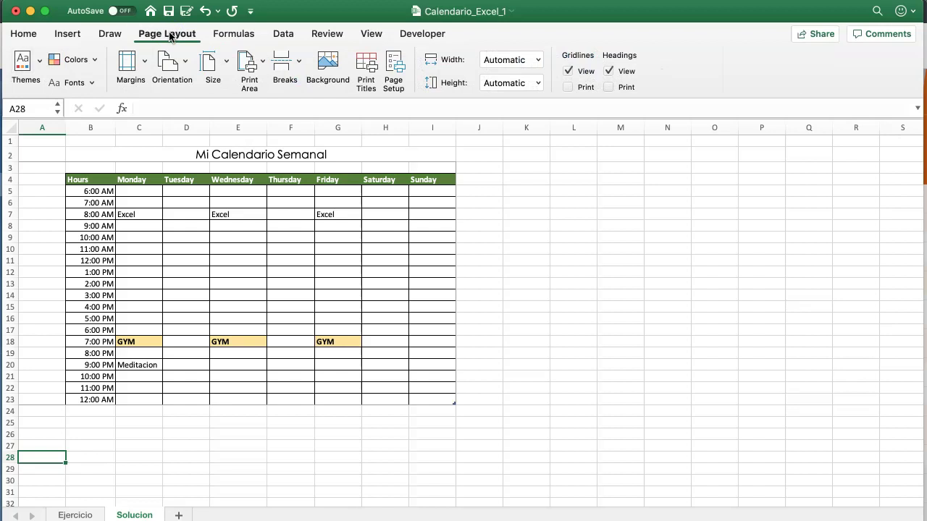
click(168, 64)
click(177, 124)
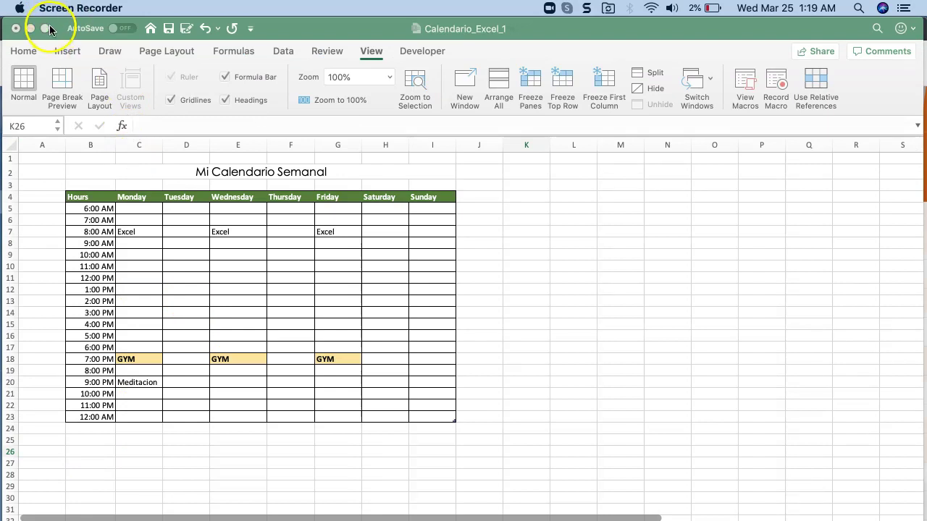
Scale the printout to fit 1 page in Page Setup and confirm the preview shows 1 of 1.
click(52, 29)
click(87, 8)
click(85, 320)
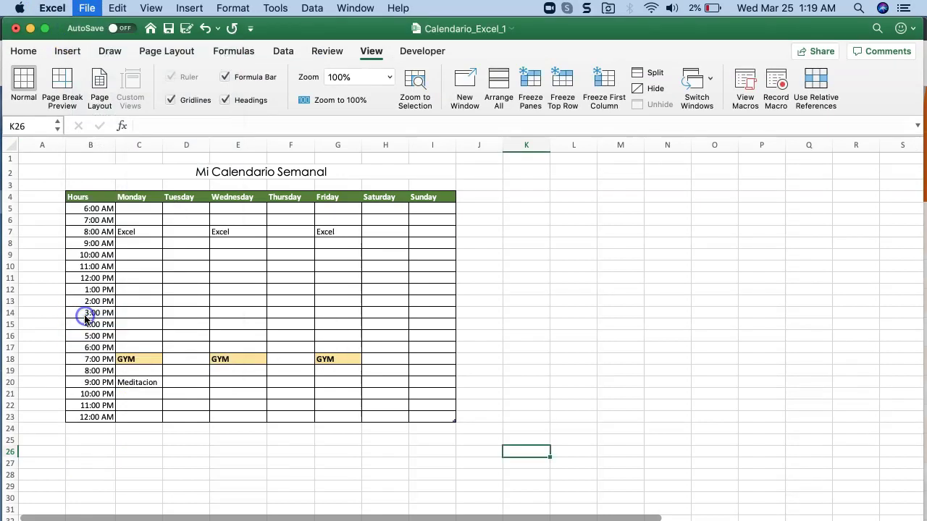
click(653, 414)
click(82, 8)
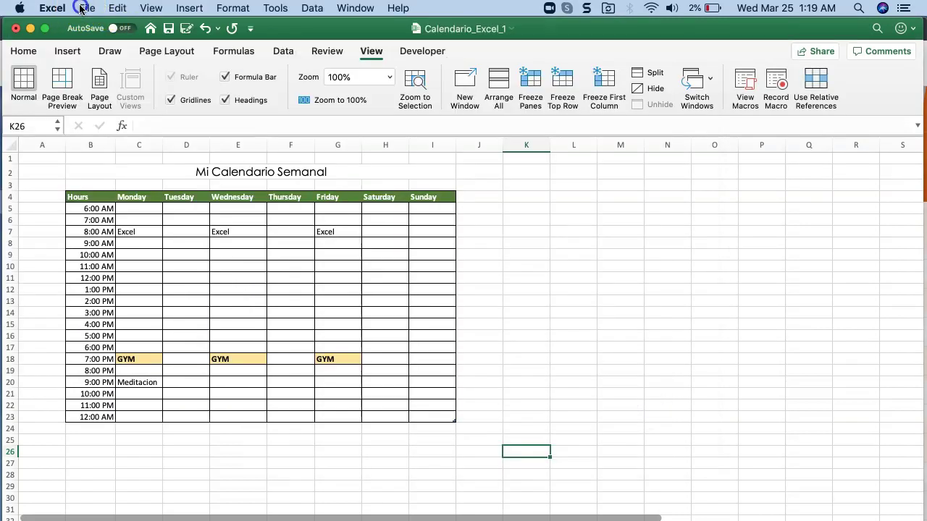
click(86, 349)
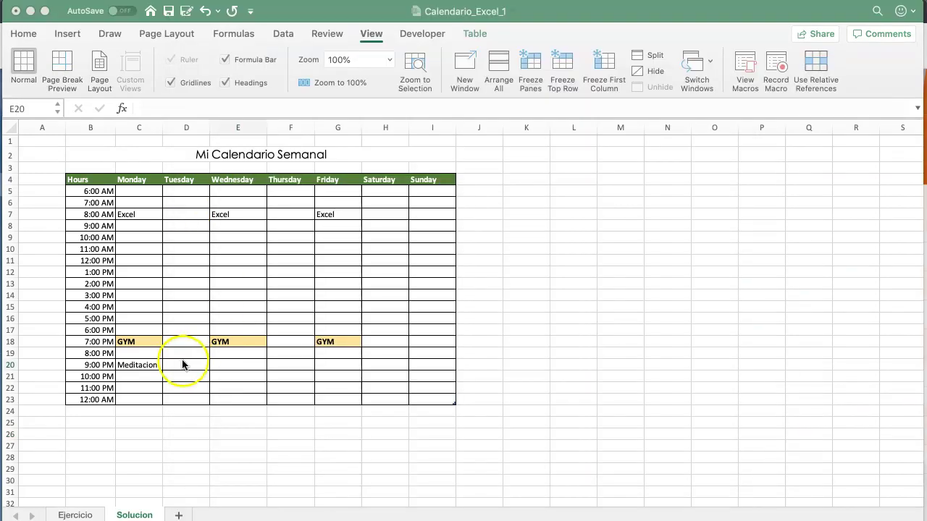
Copy Meditacion from Monday's C20 into Friday's 9:00 PM cell G20.
click(212, 362)
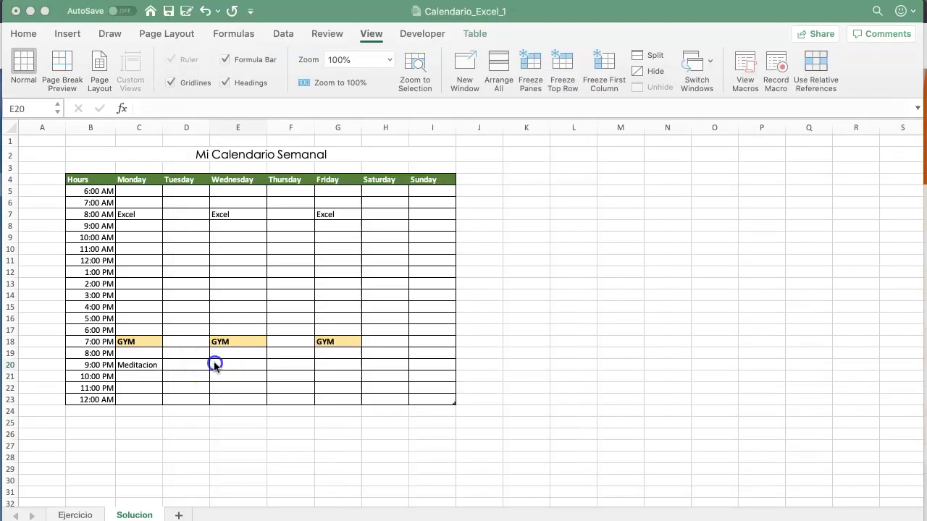
click(147, 364)
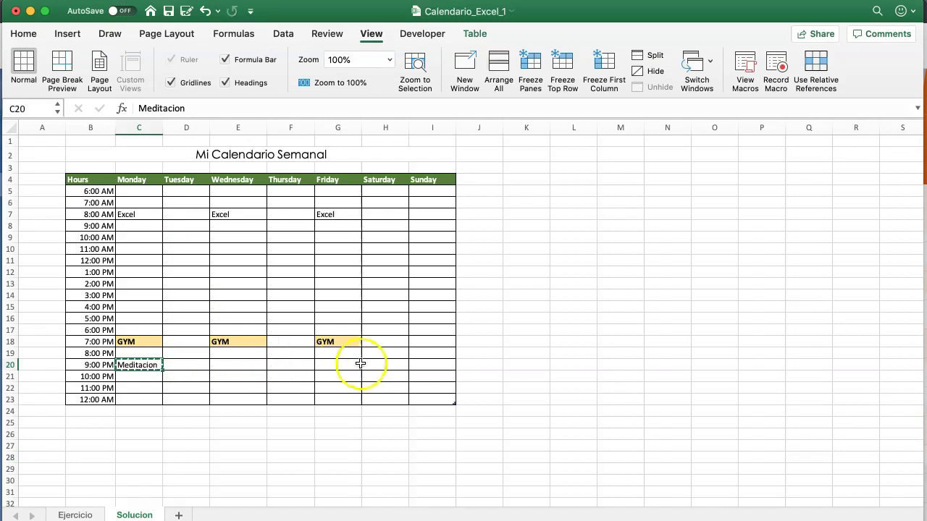
click(337, 359)
key(Return)
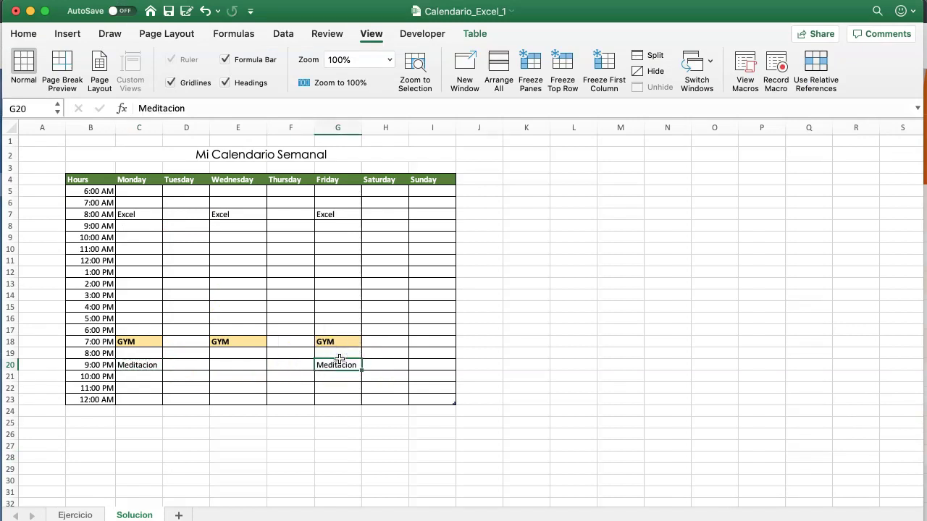
Fill G20 with blue, then repeat the blue fill on C20.
click(24, 33)
click(221, 82)
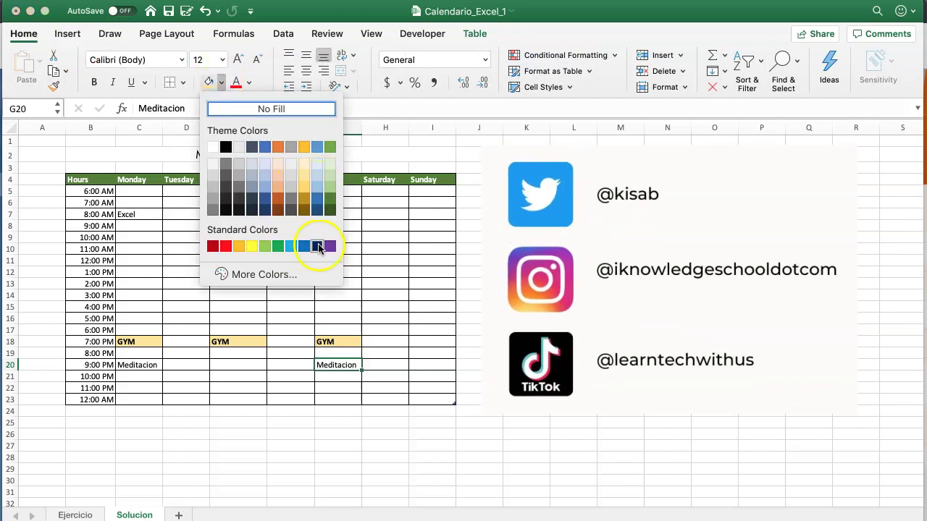
click(290, 246)
click(149, 364)
key(super+y)
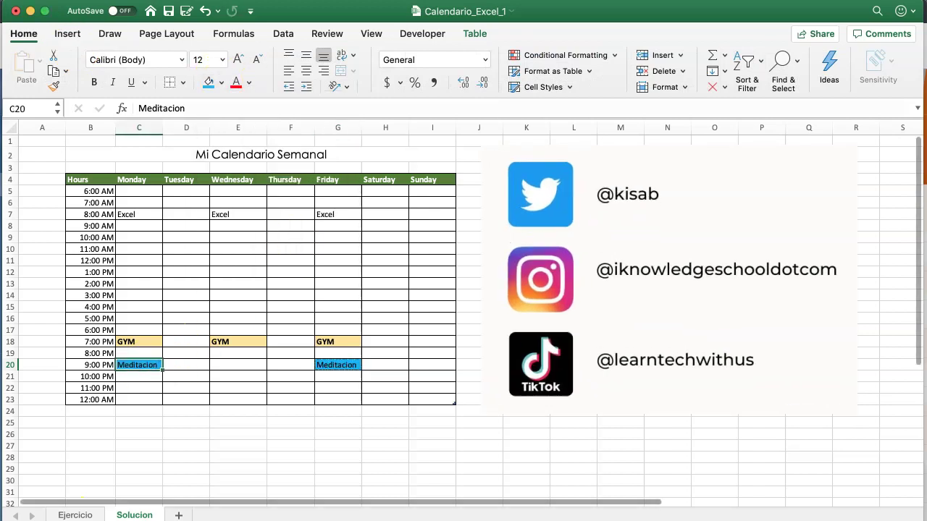